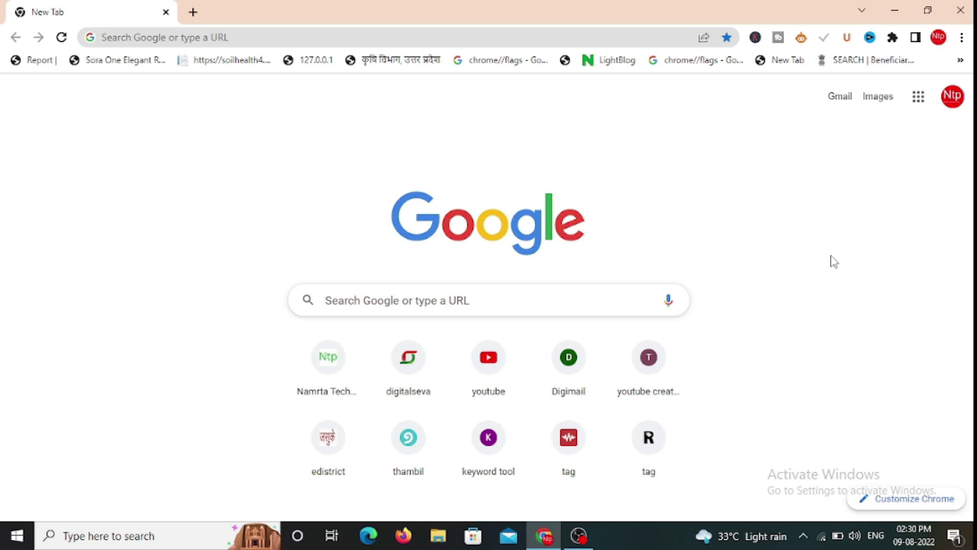
Open the Namrta Technical Help blog from its shortcut tile on Chrome's new tab page
click(314, 397)
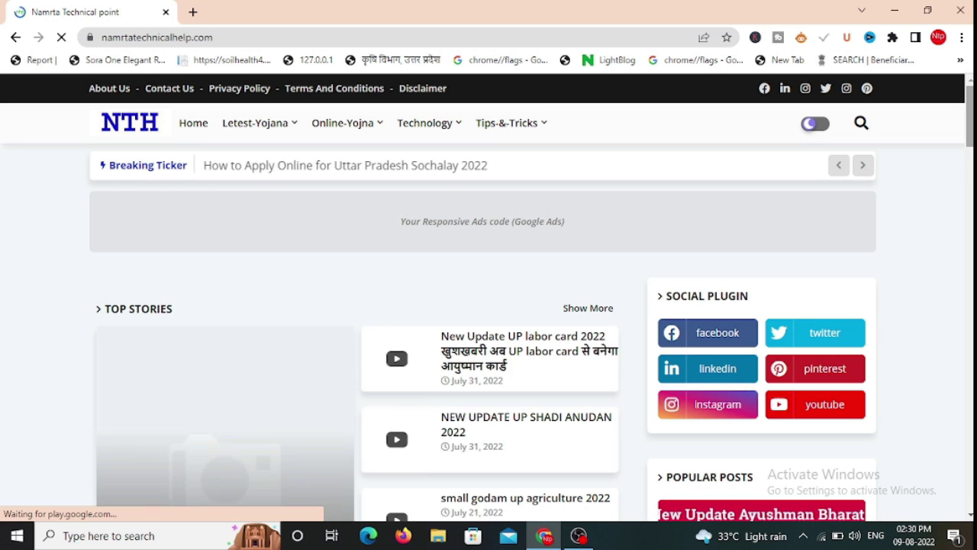
Open the 'Prime Minister Matsya Sampada Yojana' featured post under Top Stories
scroll(338, 313, down, 2)
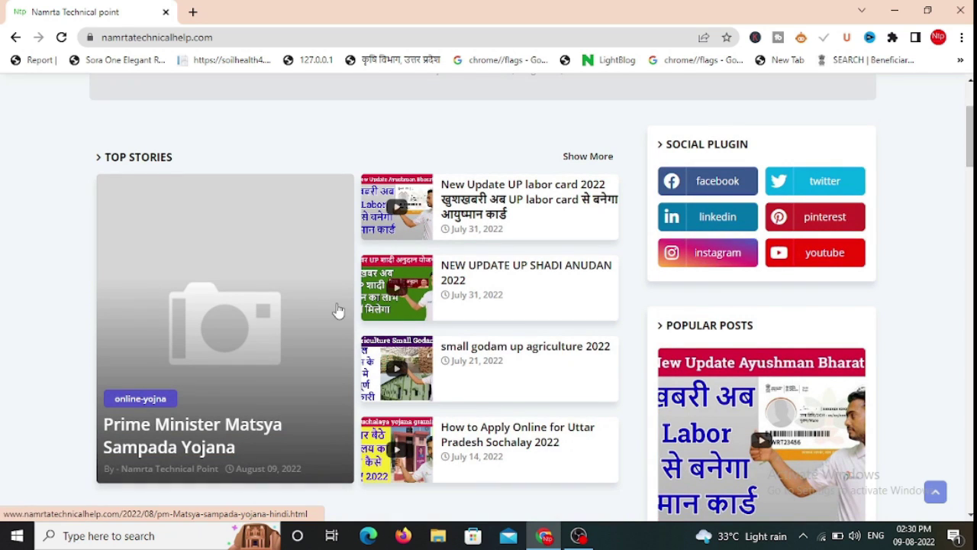
click(219, 432)
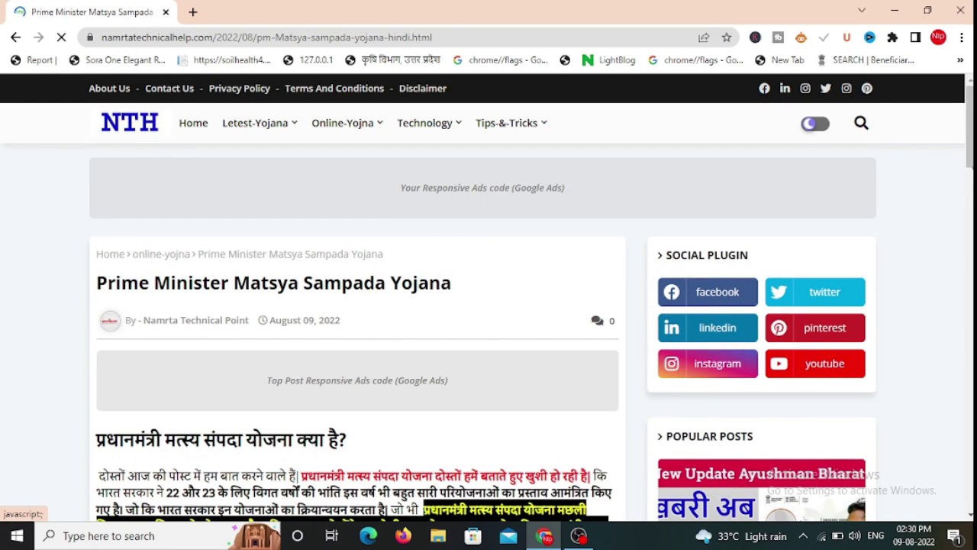
scroll(407, 365, down, 3)
scroll(321, 130, down, 1)
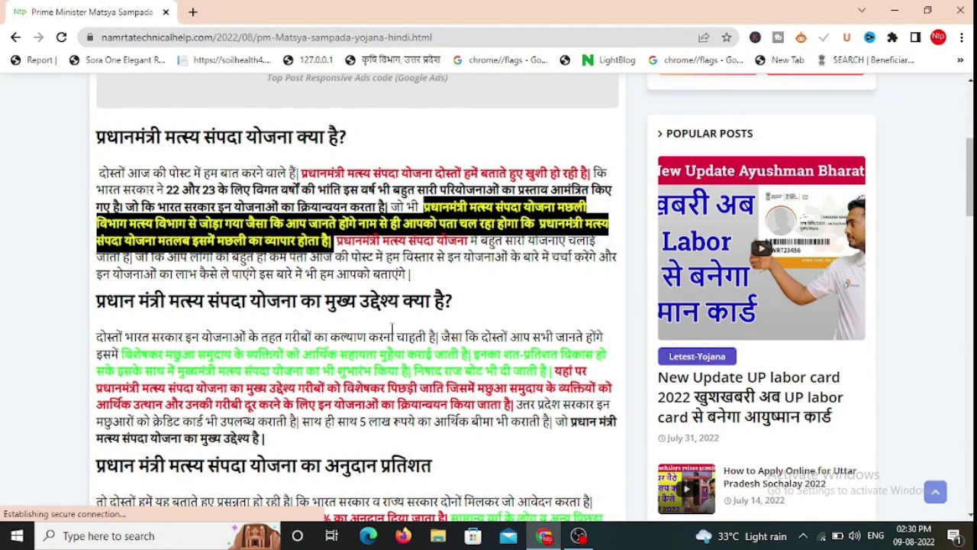
scroll(780, 238, down, 3)
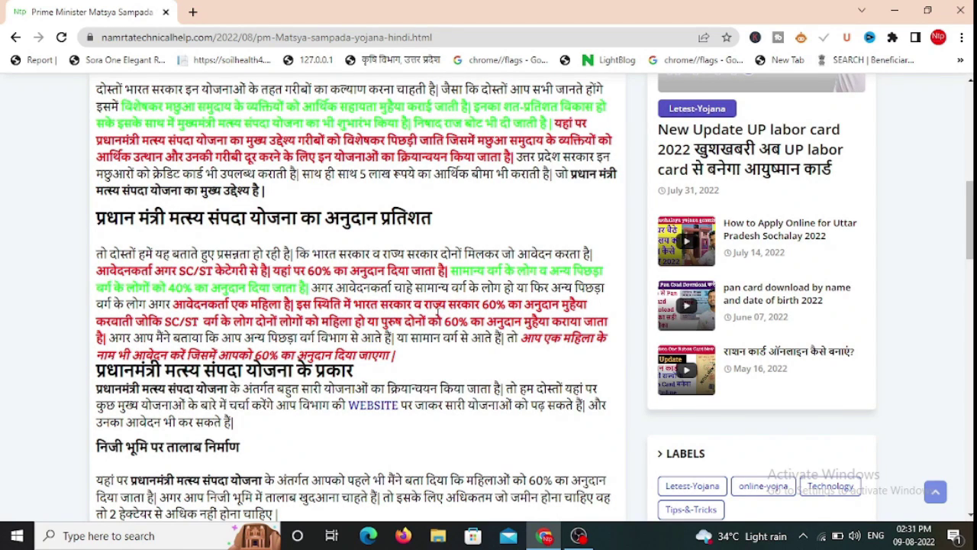
scroll(422, 338, down, 2)
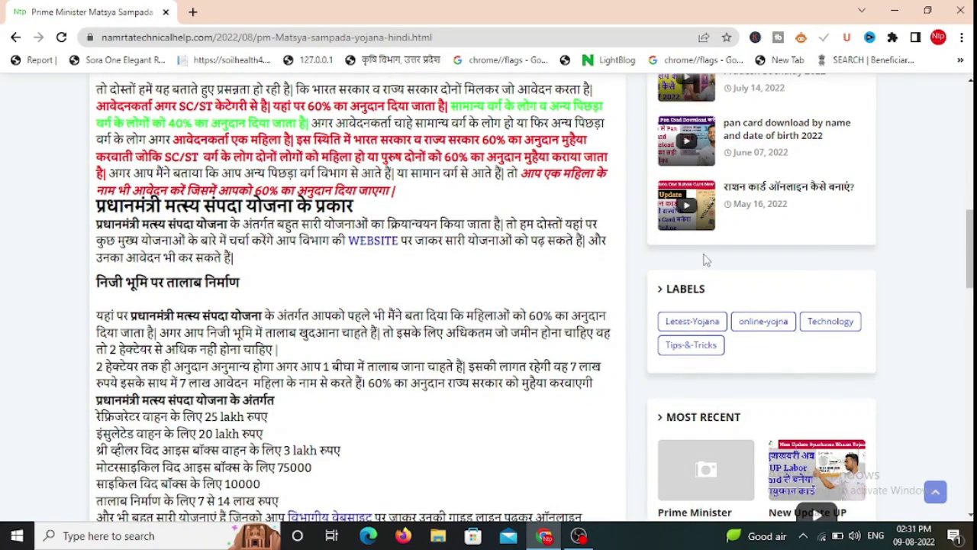
Follow the article's 'विभागीय वेबसाइट' link to fymis.upsdc.gov.in in a new tab
scroll(970, 252, down, 3)
scroll(970, 260, up, 2)
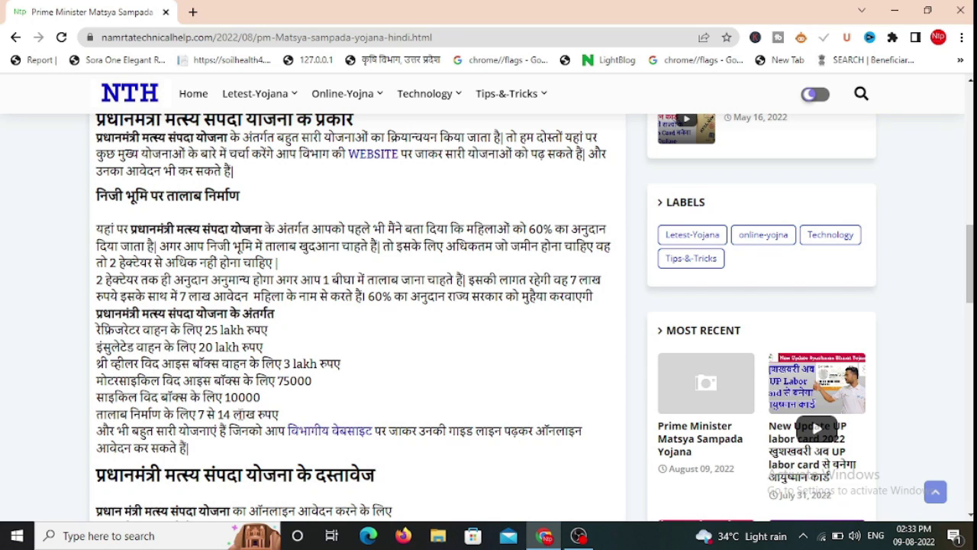
click(332, 435)
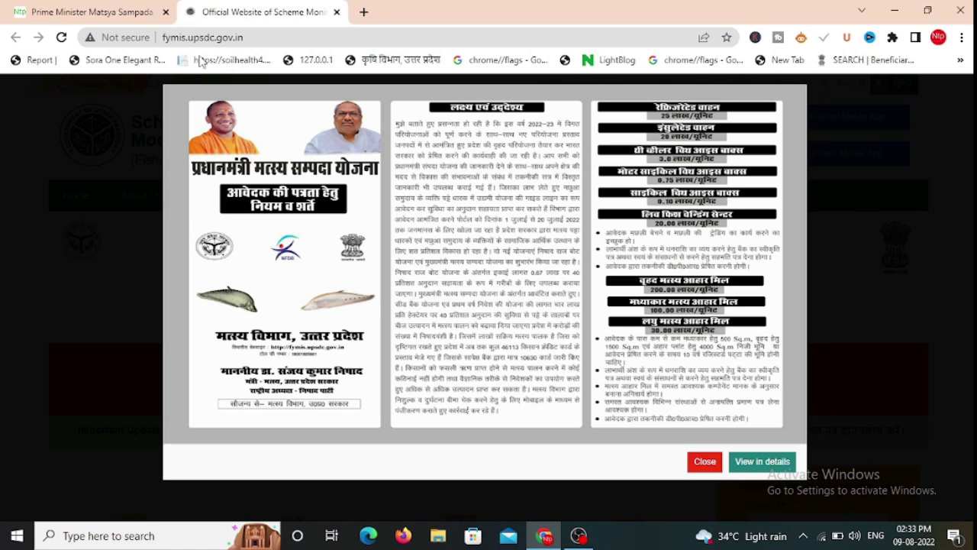
Close the blog tab, dismiss the eligibility notice, and register as a new applicant
click(165, 13)
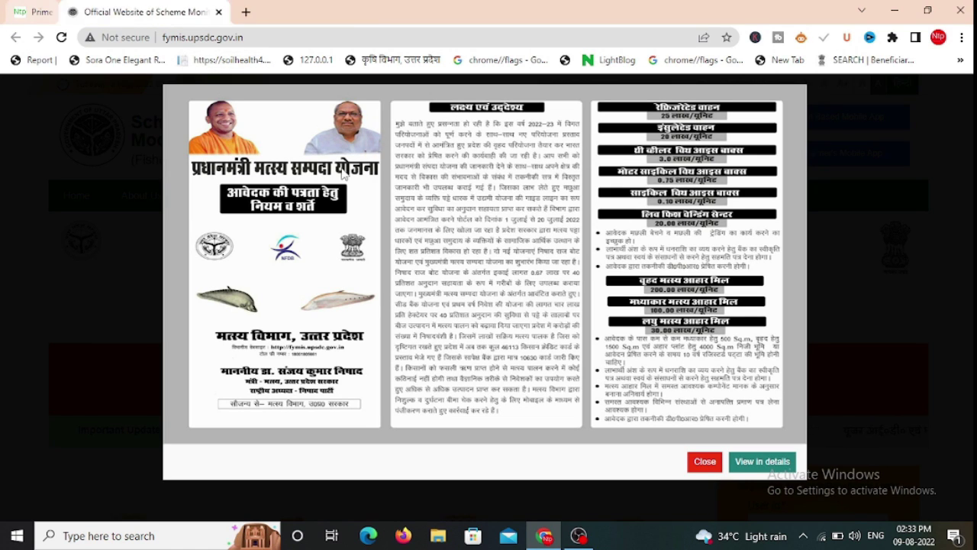
click(703, 463)
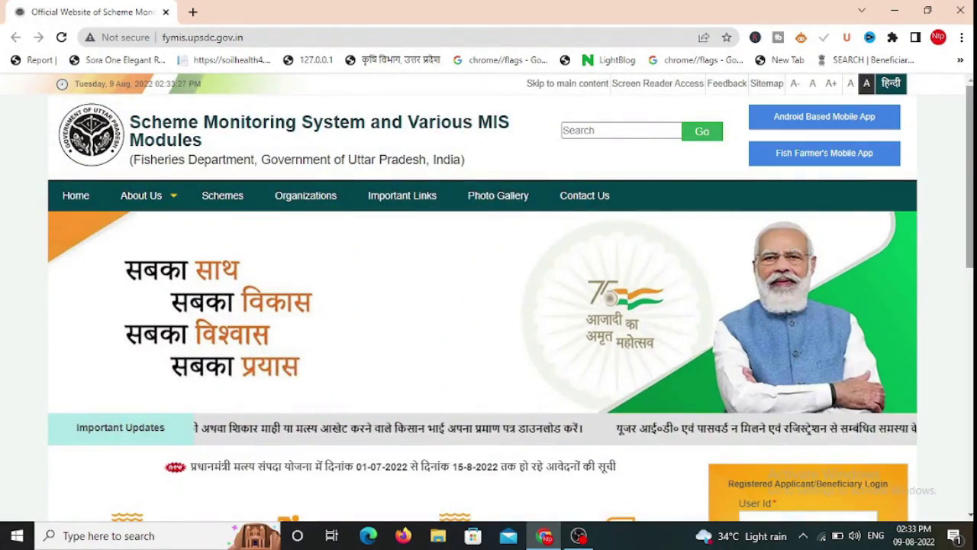
scroll(745, 339, down, 4)
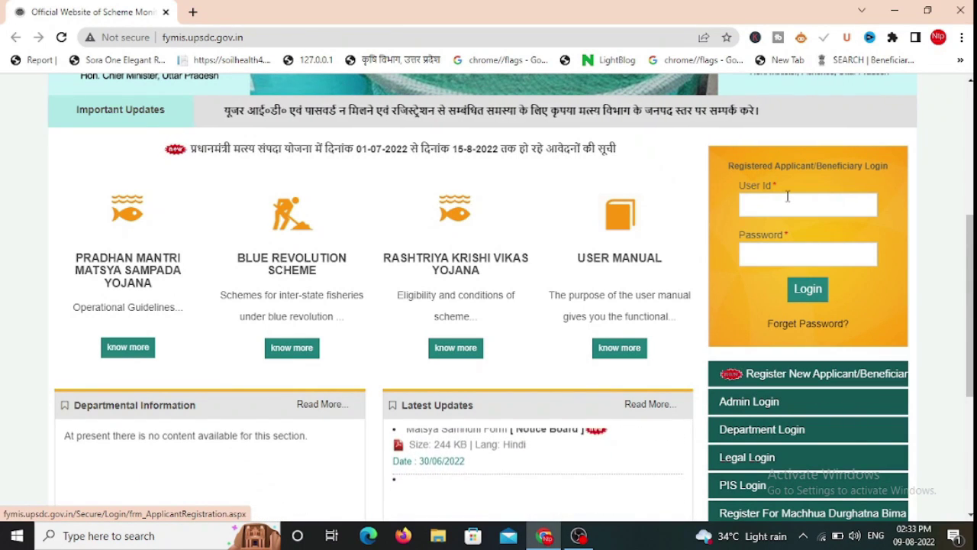
click(754, 203)
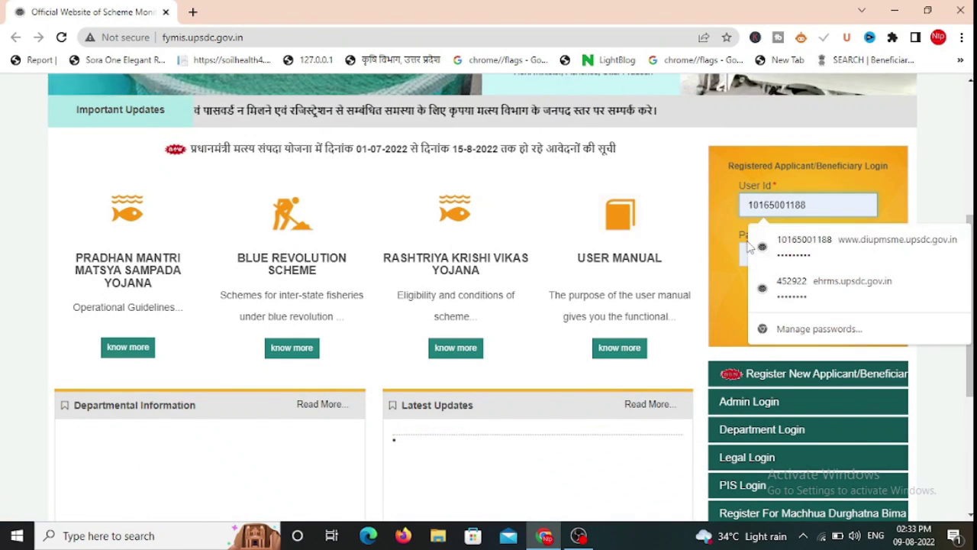
click(729, 374)
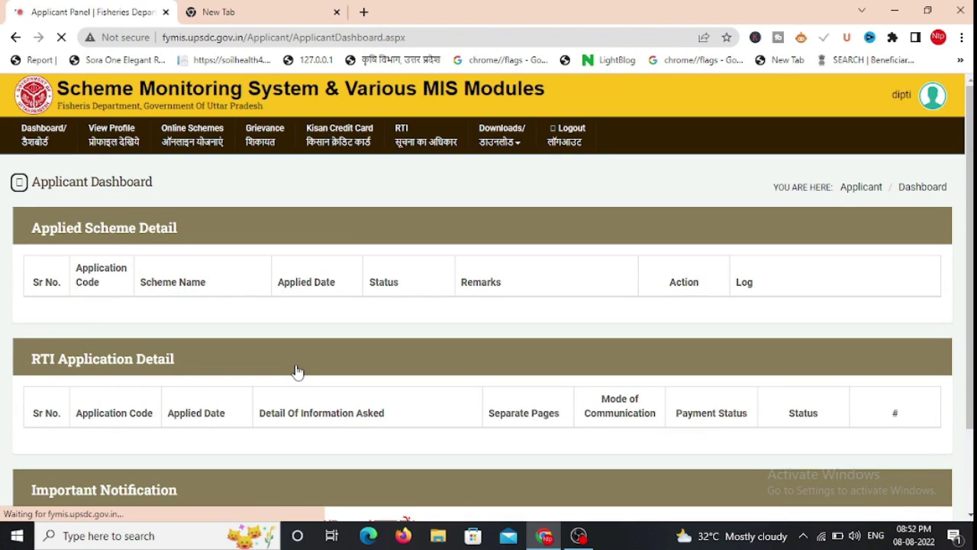
Open the applicant profile and set gender to Female and caste to OBC
click(336, 13)
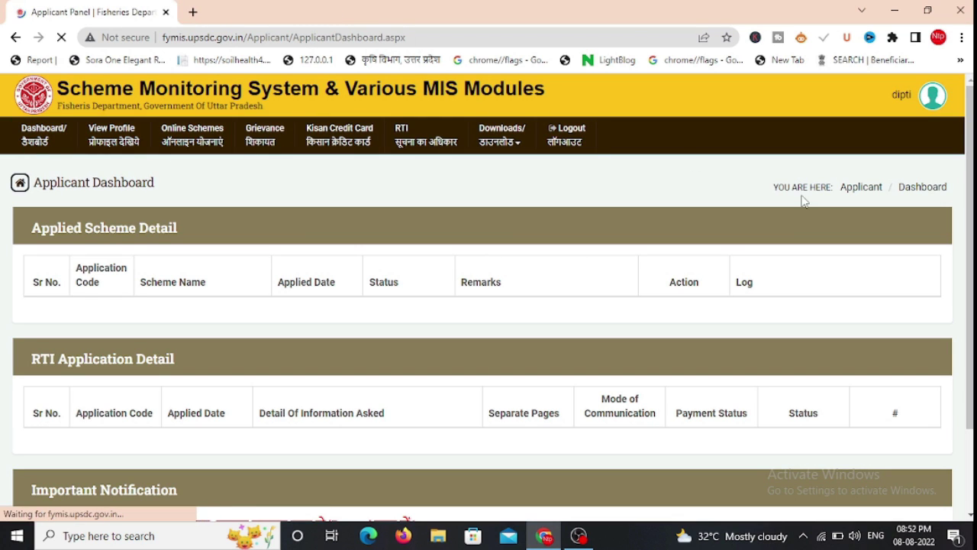
scroll(99, 145, down, 3)
scroll(99, 145, up, 3)
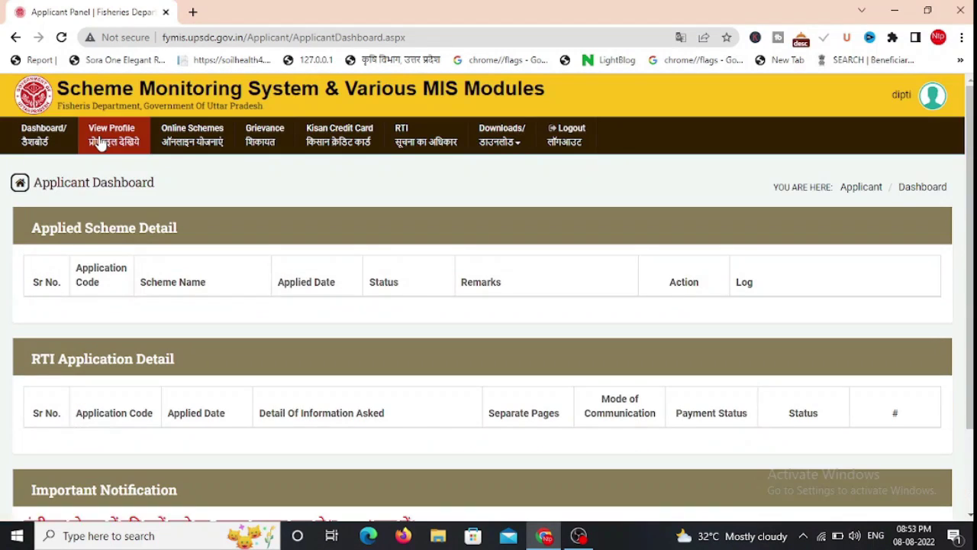
click(99, 145)
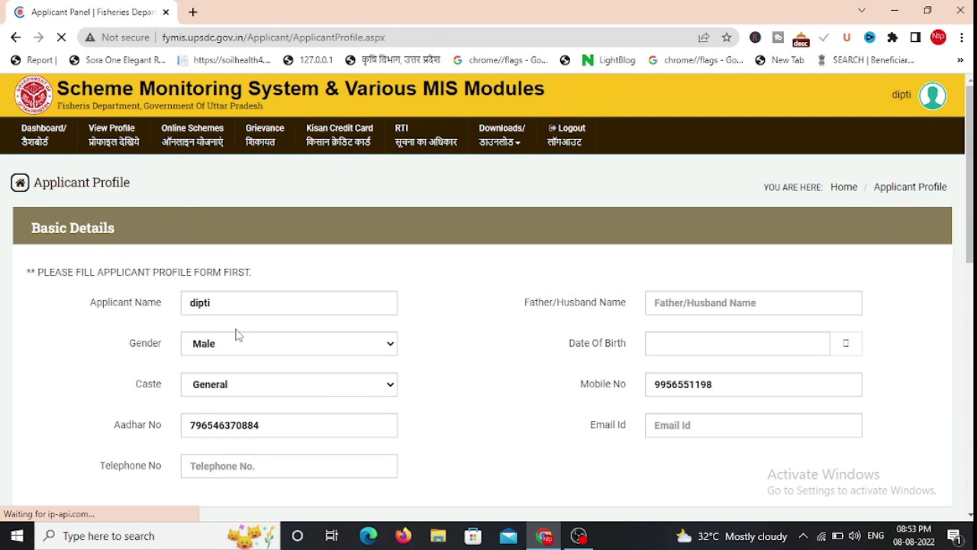
click(294, 350)
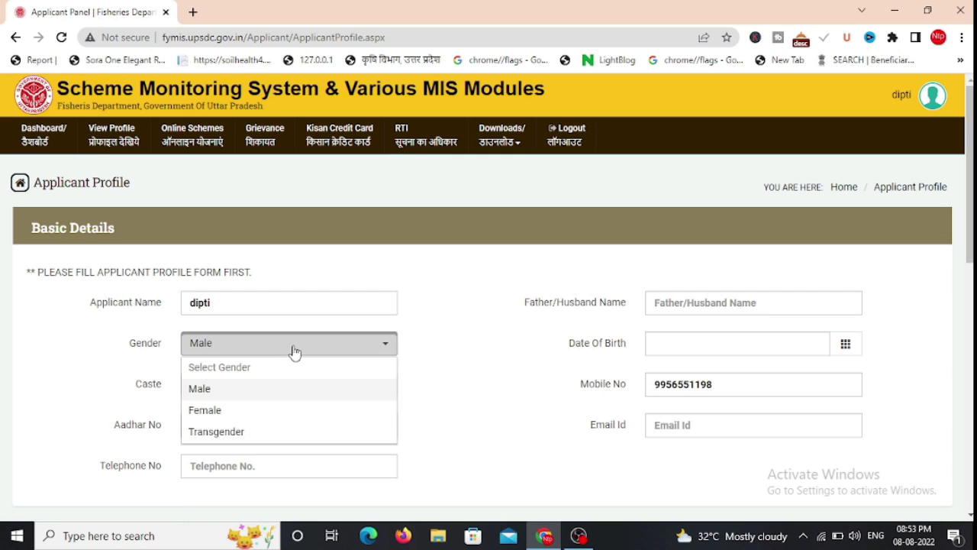
click(194, 409)
click(234, 386)
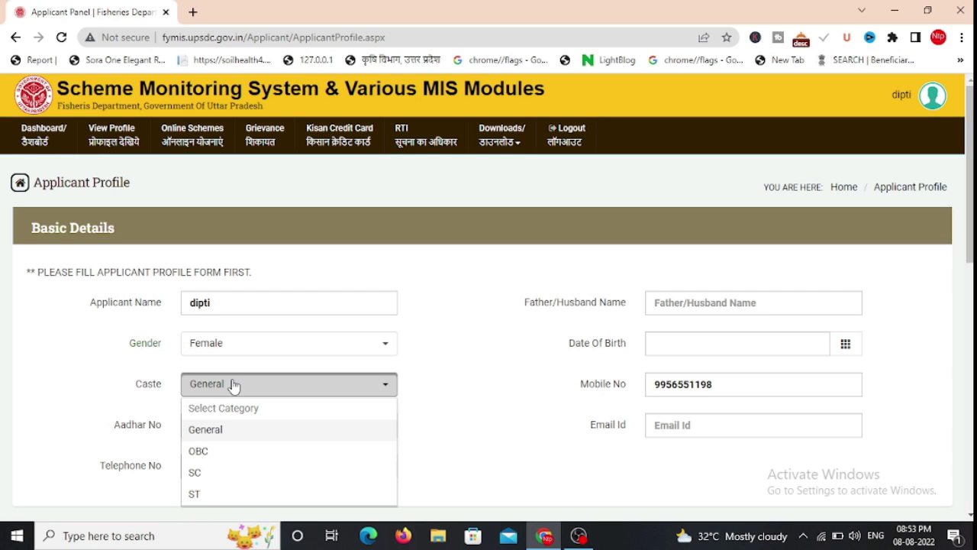
click(207, 451)
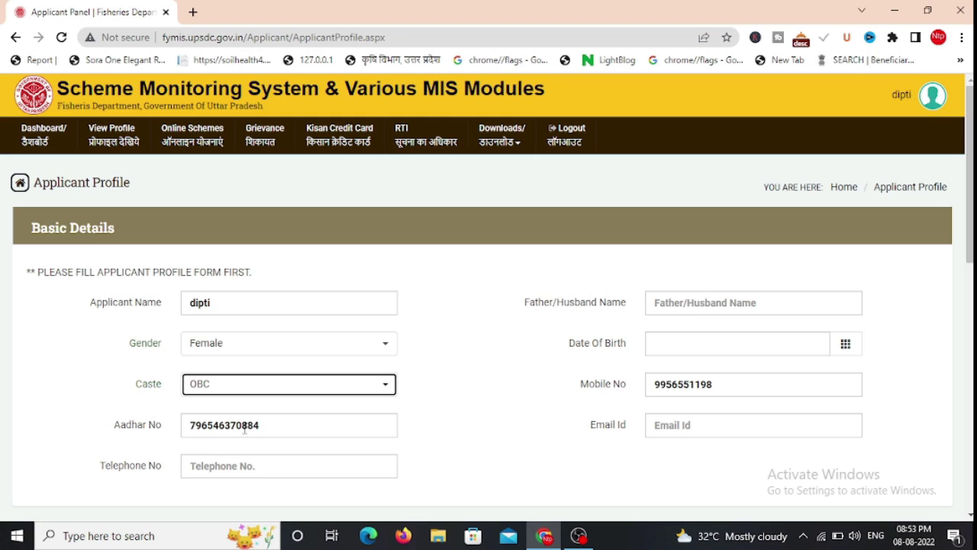
click(699, 297)
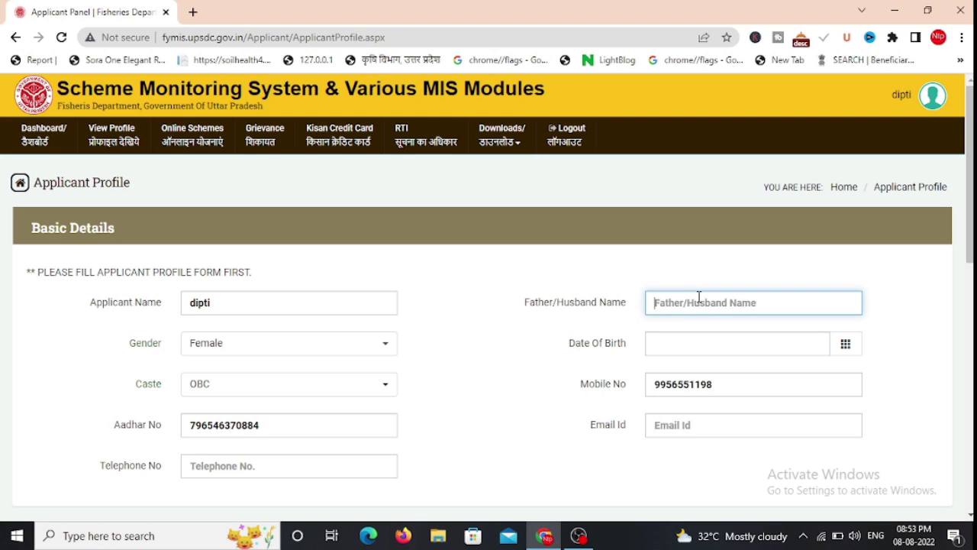
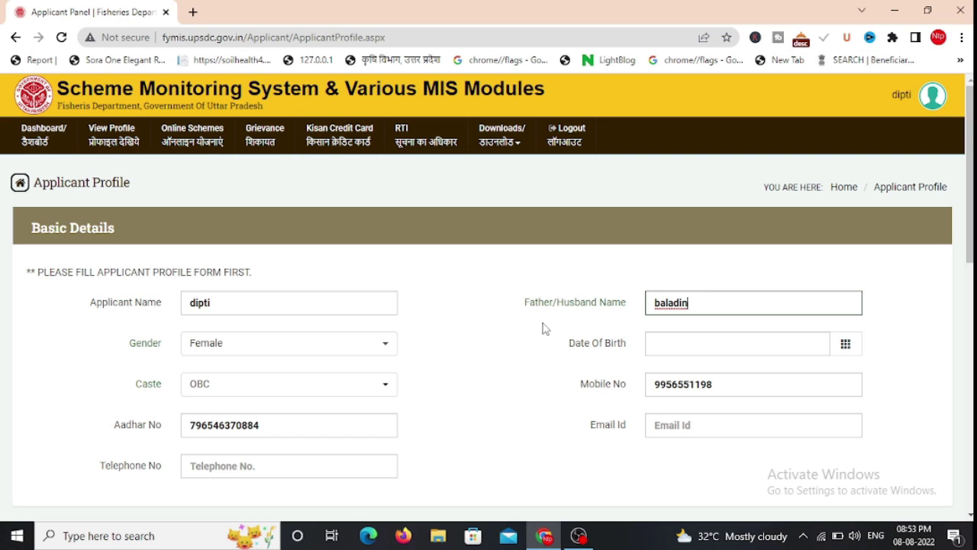
click(685, 353)
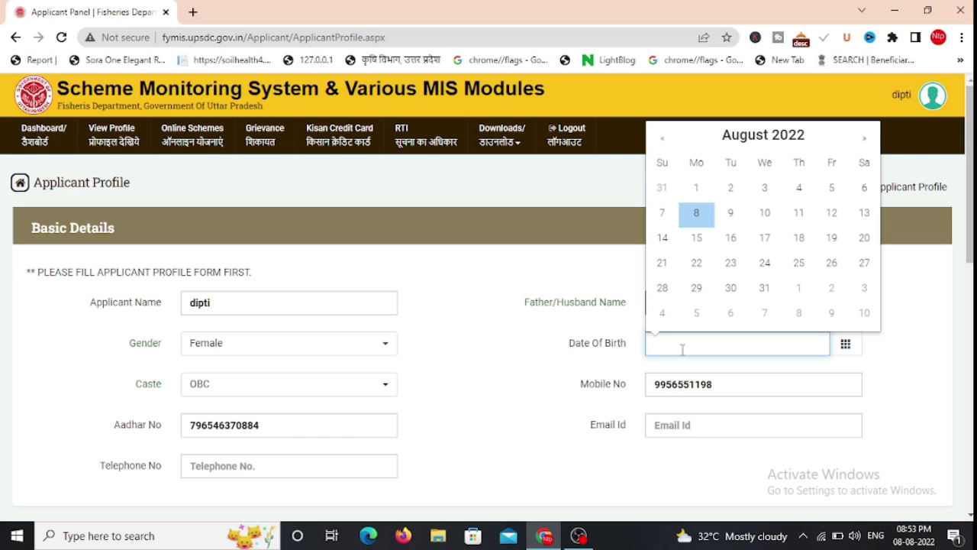
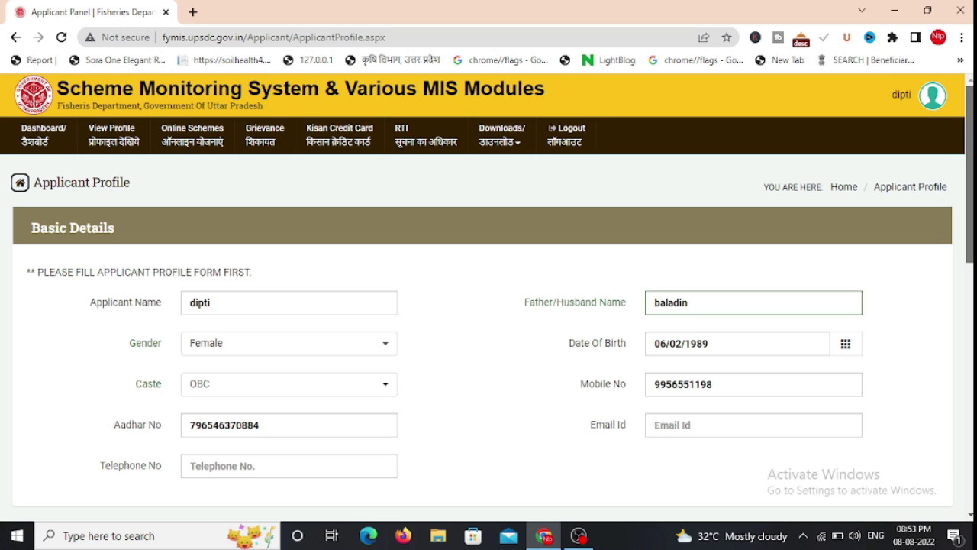
scroll(300, 208, down, 5)
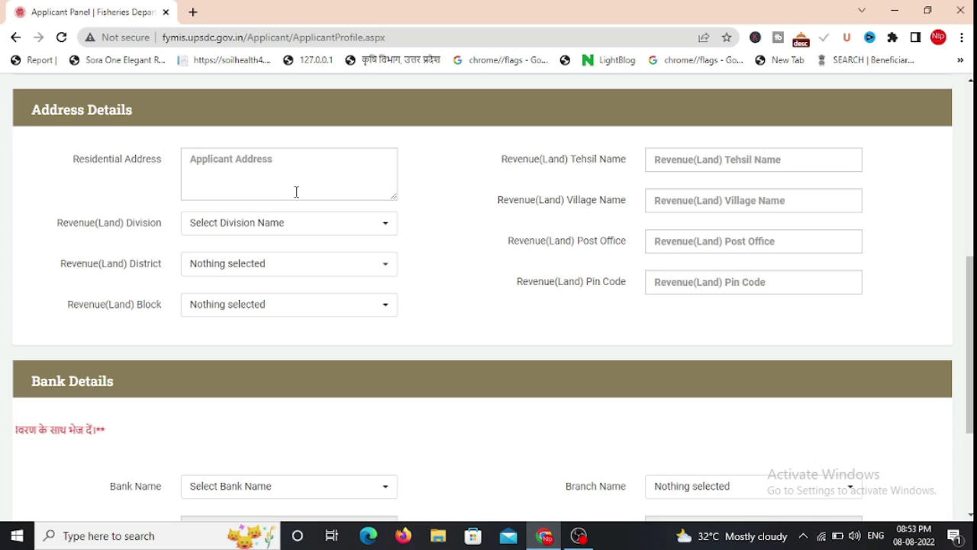
Fill the address with revenue division AGRA, district AGRA, block Akola, and the tehsil
click(187, 174)
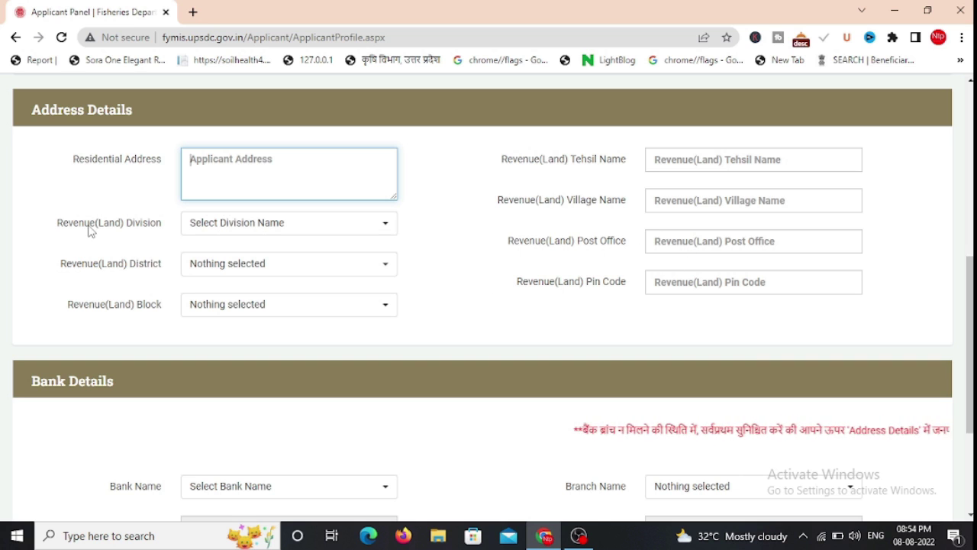
click(212, 231)
click(202, 299)
click(229, 264)
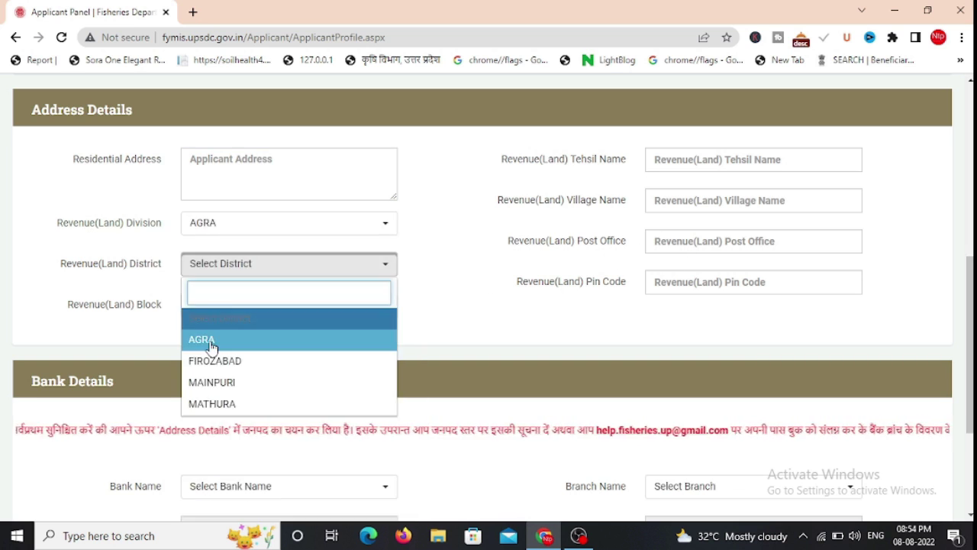
click(206, 343)
click(236, 309)
click(236, 305)
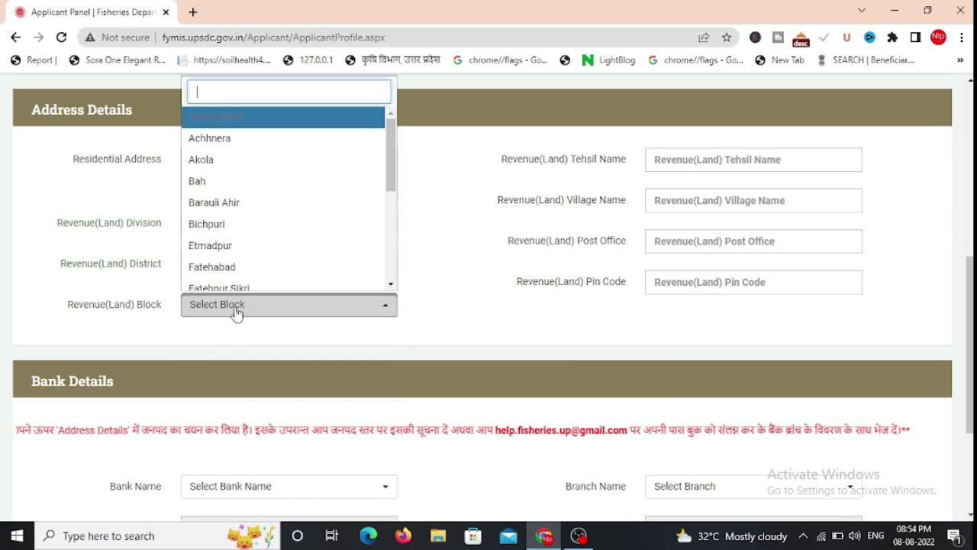
click(222, 160)
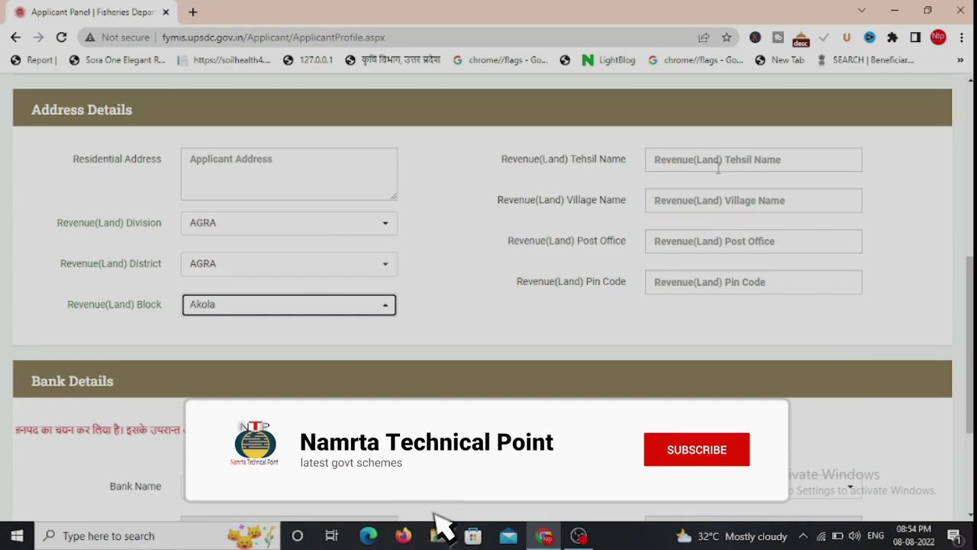
click(717, 162)
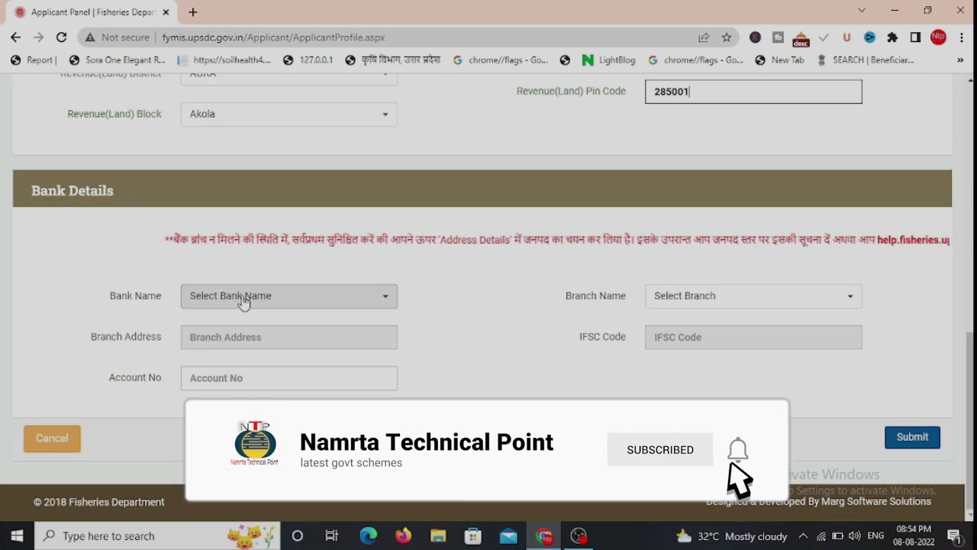
Choose ARYAVART BANK as the bank and submit the profile, confirming the record-updated alert
click(240, 297)
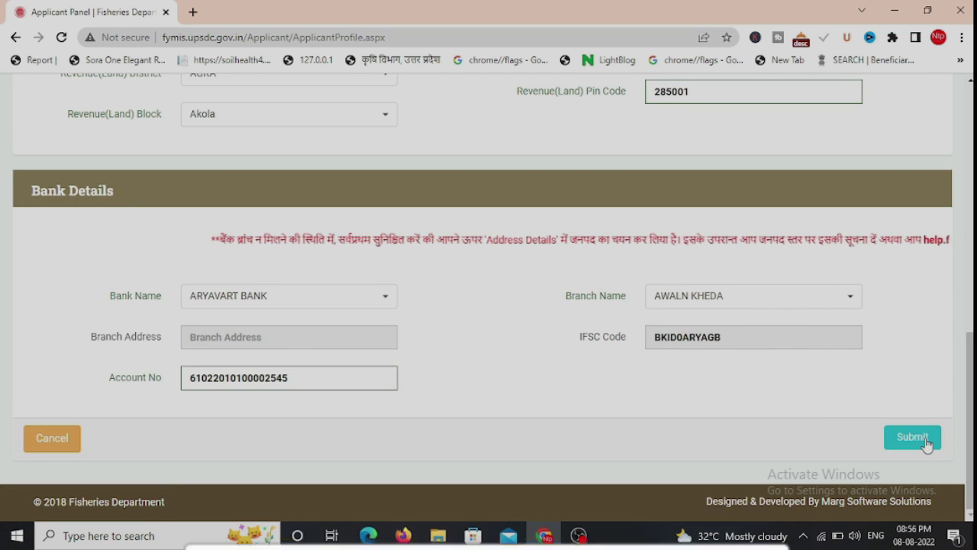
click(925, 439)
click(615, 121)
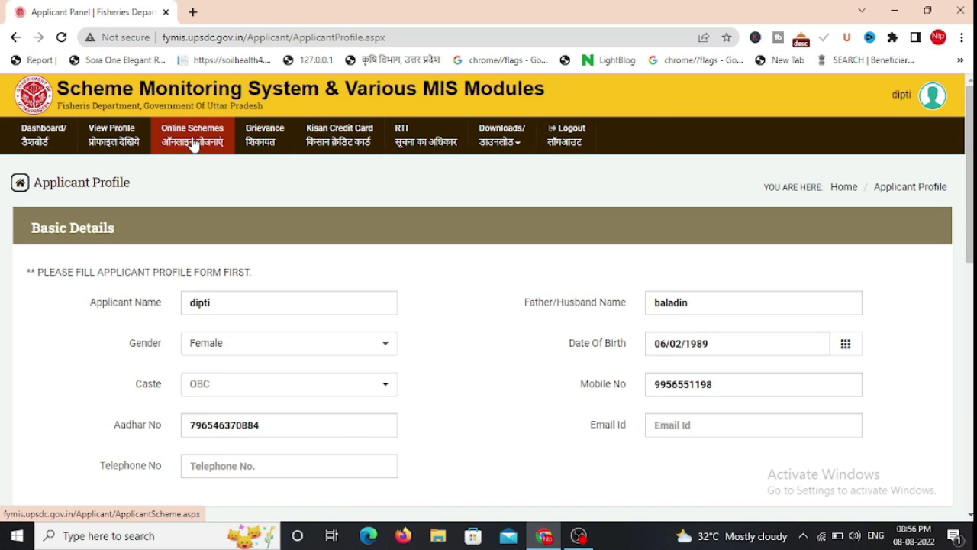
click(193, 145)
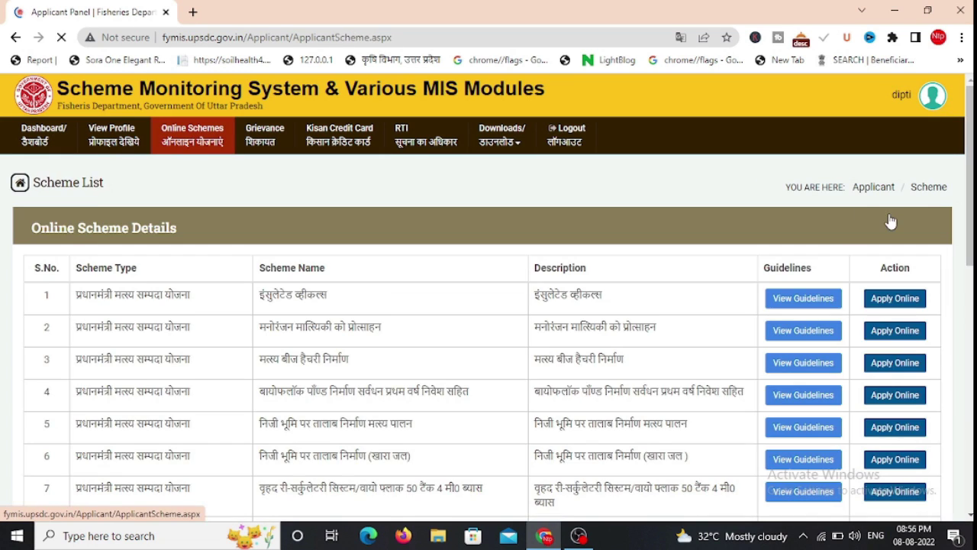
Scroll through the Online Scheme Details table to review all the Matsya Sampada Yojana schemes
scroll(488, 298, down, 10)
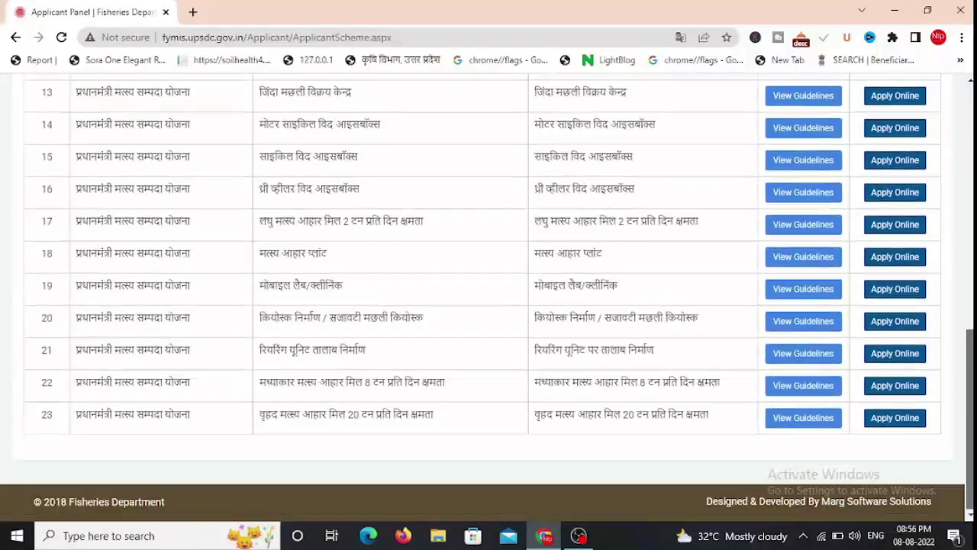
scroll(489, 298, up, 5)
scroll(489, 298, up, 3)
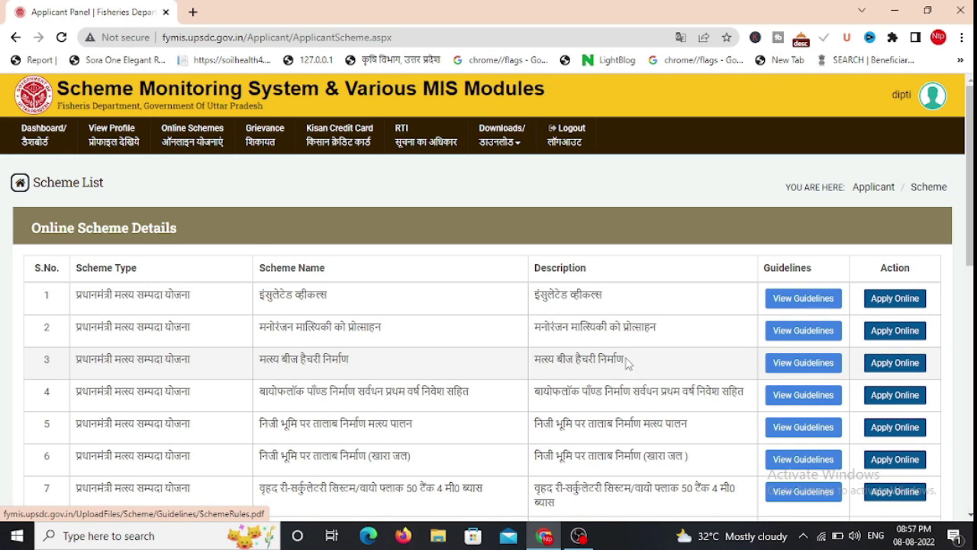
scroll(627, 364, down, 2)
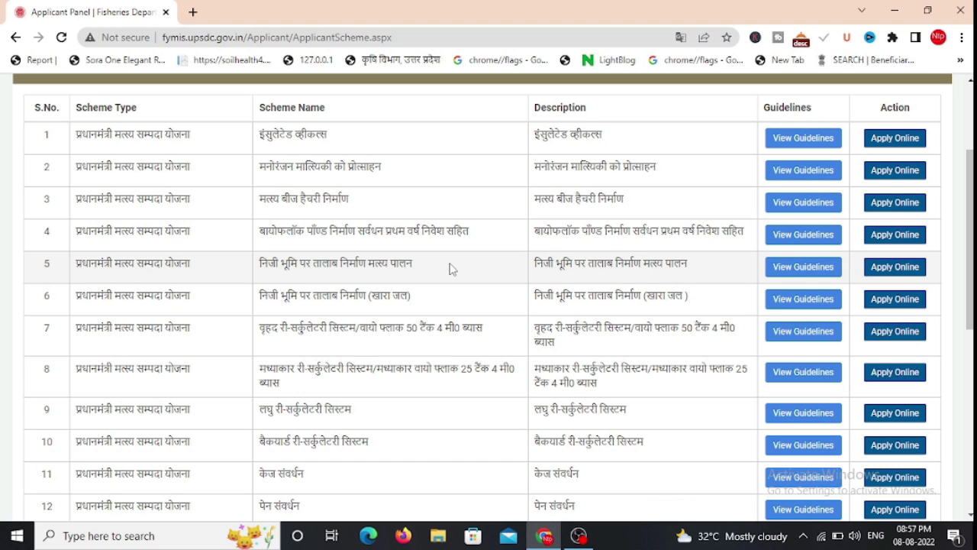
Apply online for scheme 5, private-land fresh-water pond construction
scroll(892, 299, down, 4)
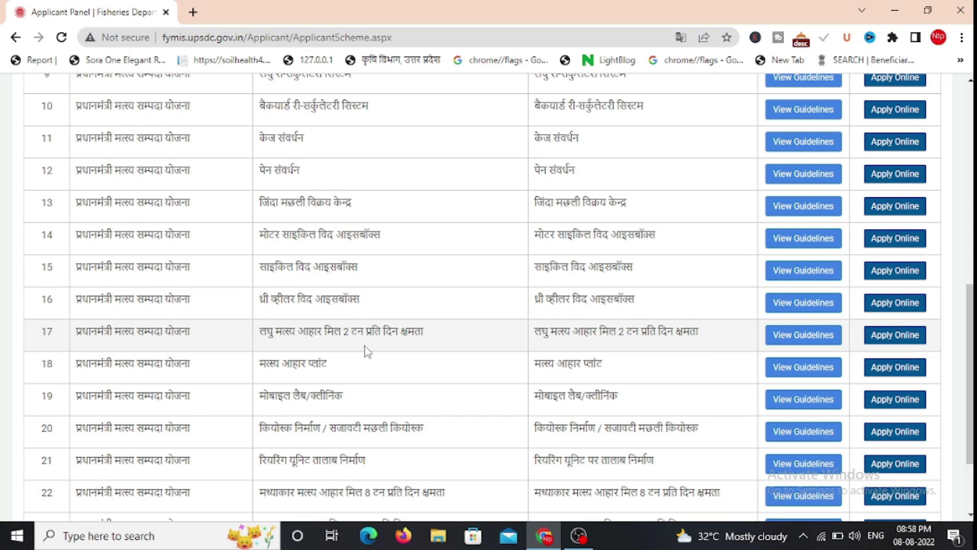
scroll(615, 312, down, 3)
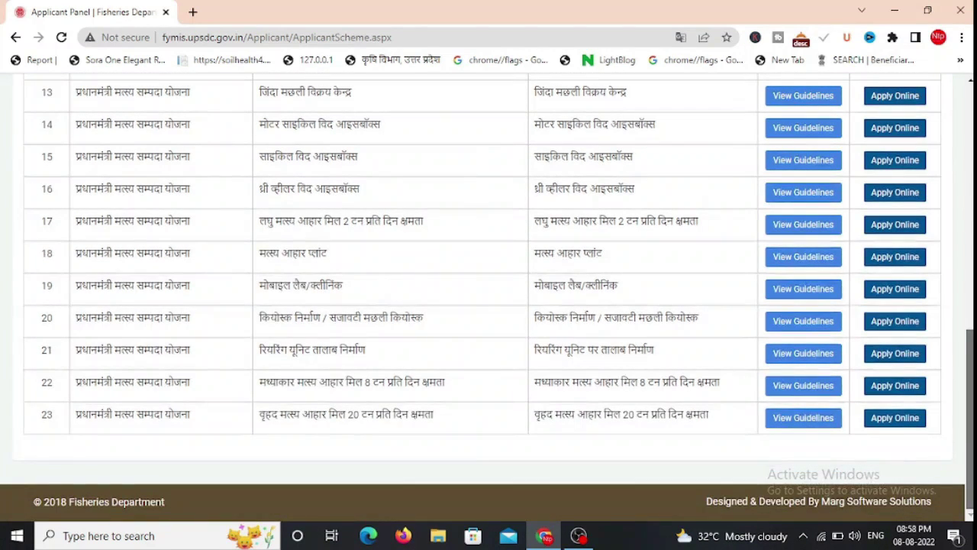
scroll(488, 293, up, 1)
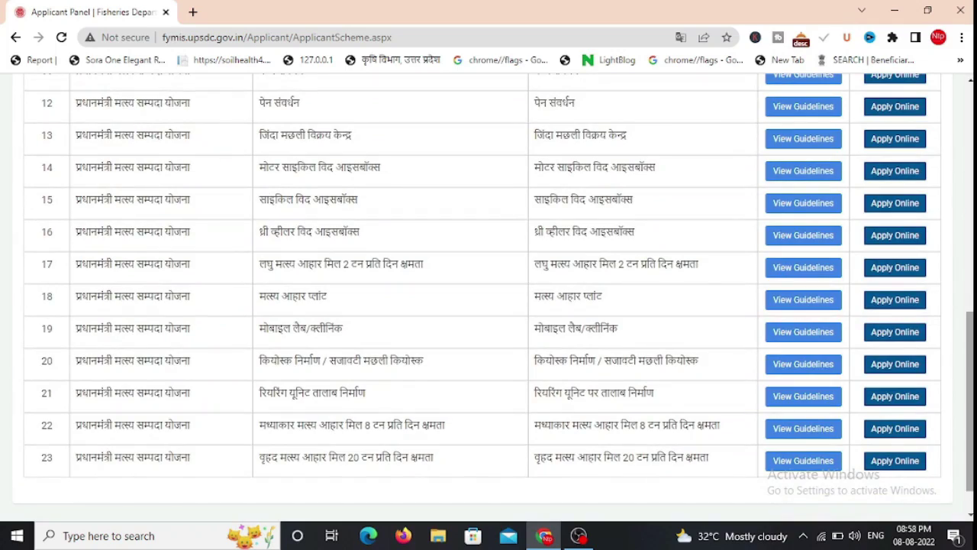
scroll(488, 298, up, 8)
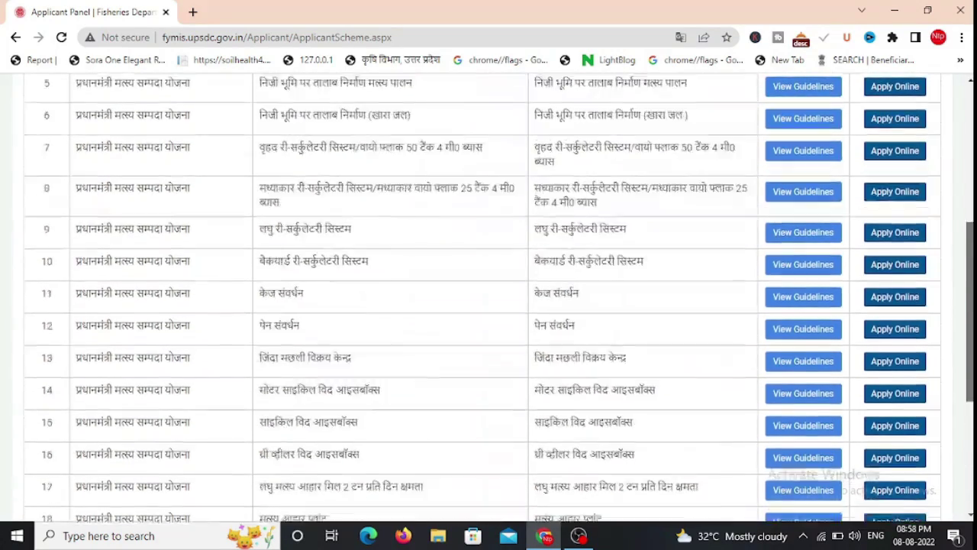
scroll(802, 153, up, 2)
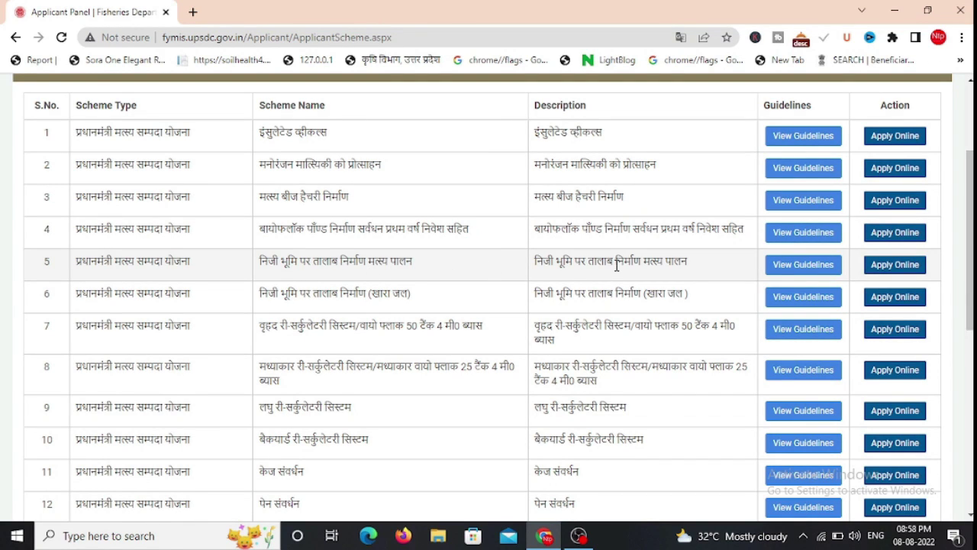
click(919, 265)
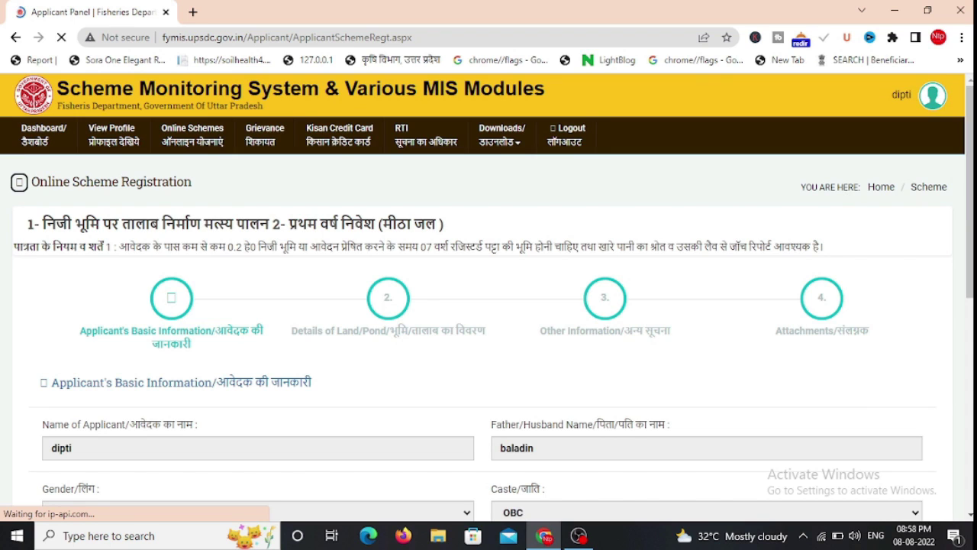
Enter land details: Free Hold ownership, Survey/Khasra 123, and pond area 1 hectare
scroll(911, 445, down, 10)
click(911, 431)
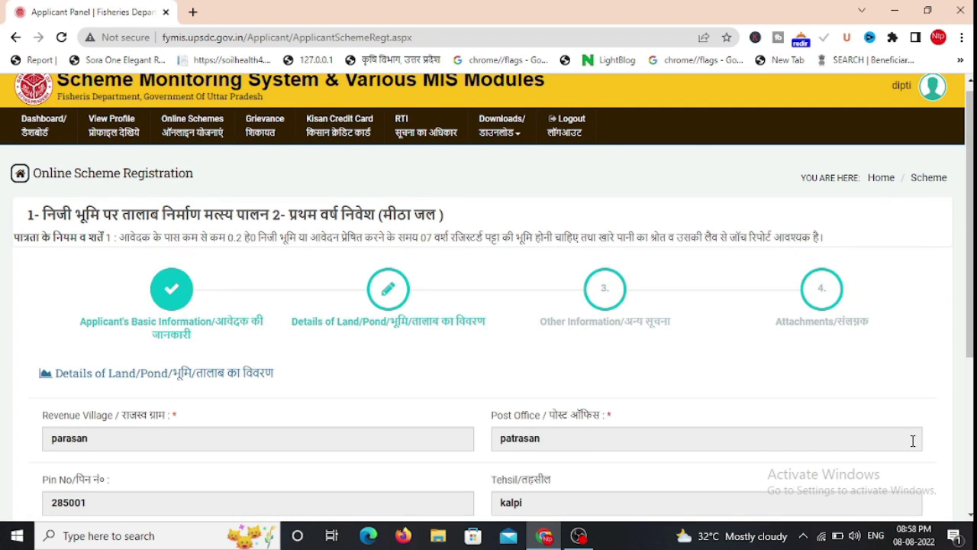
scroll(264, 245, down, 3)
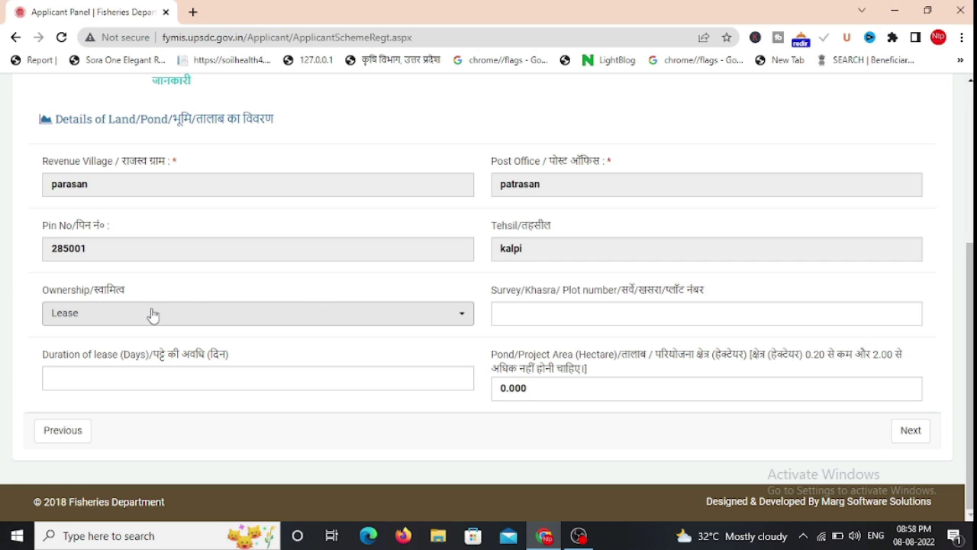
click(105, 315)
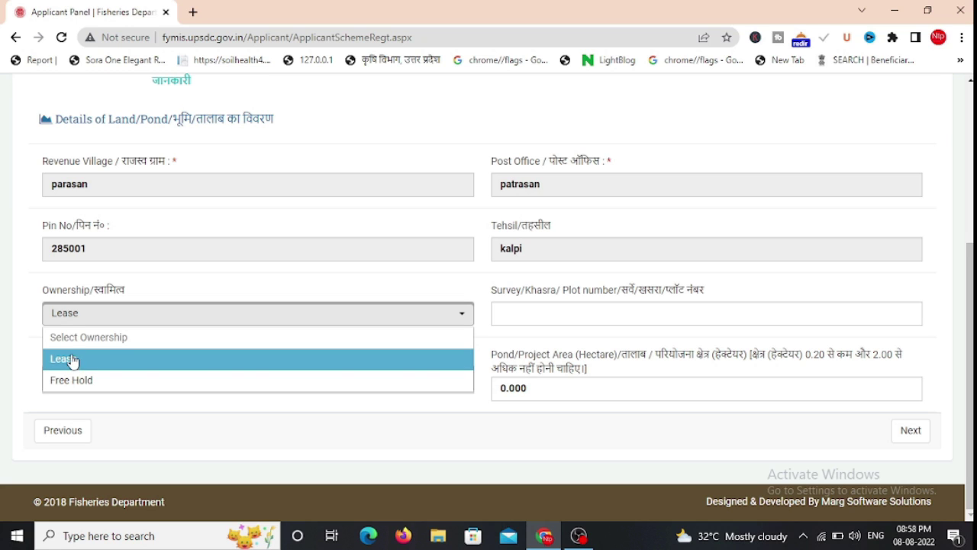
click(90, 382)
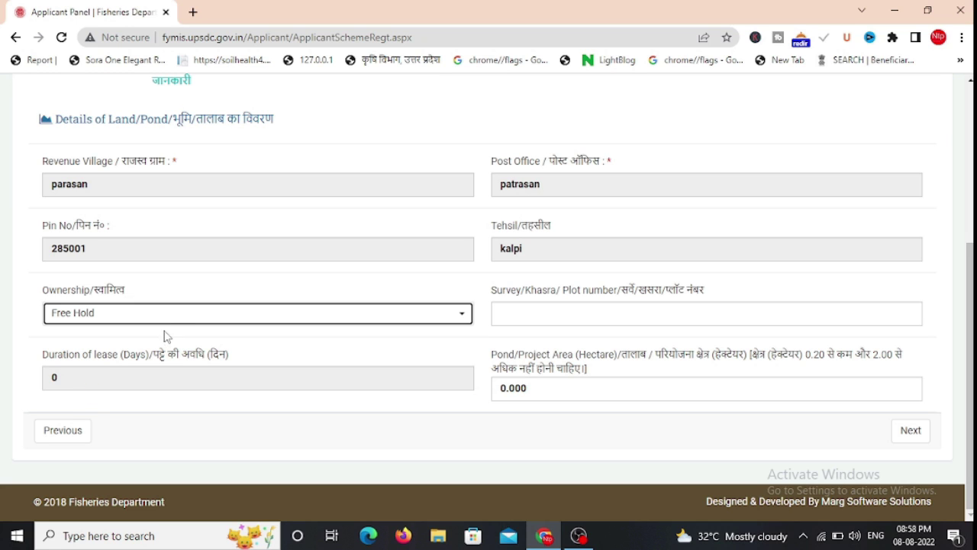
click(568, 310)
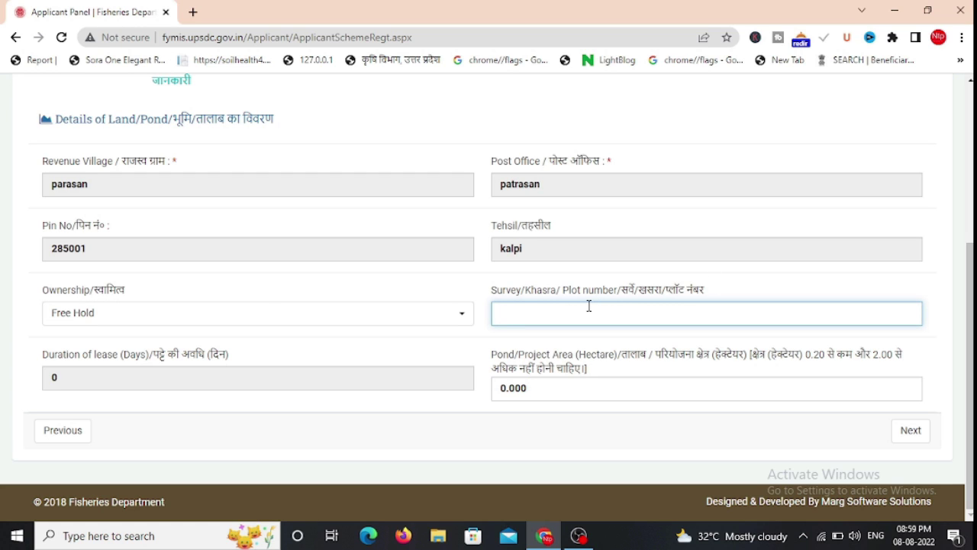
click(528, 385)
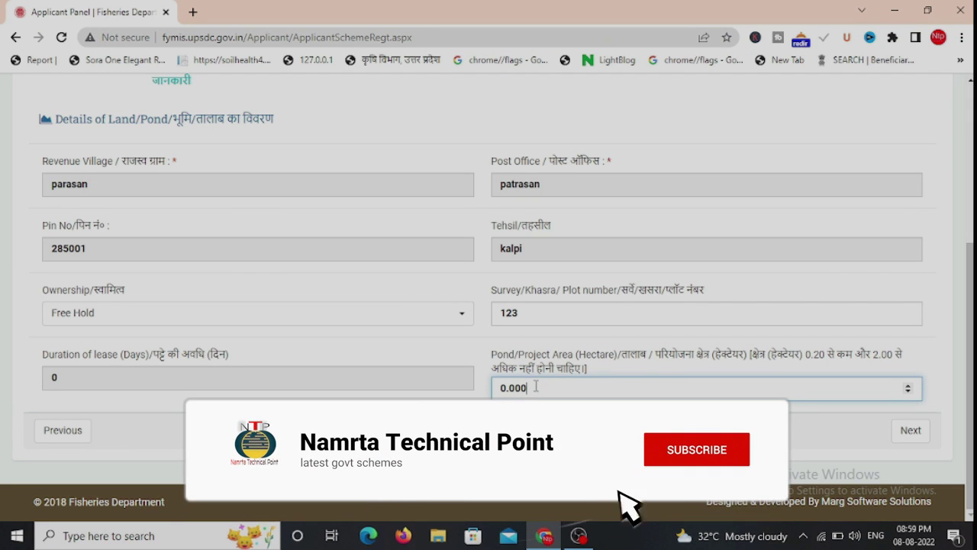
key(BackSpace)
key(BackSpace)
key(BackSpace)
key(BackSpace)
key(BackSpace)
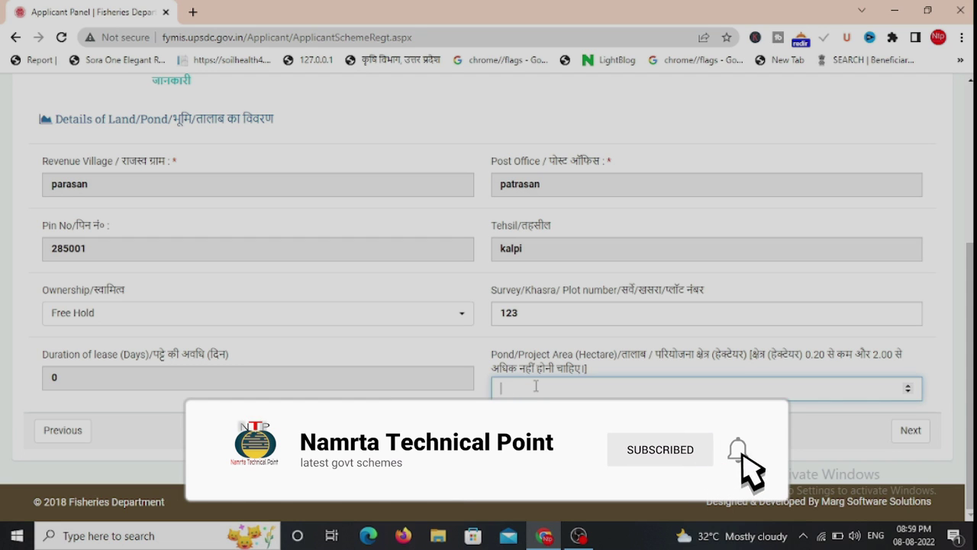
text(1)
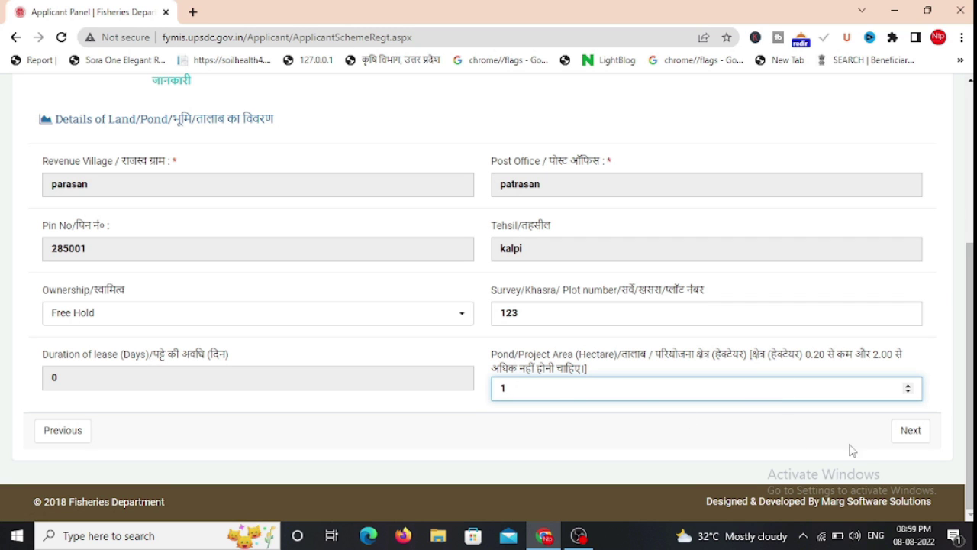
click(911, 433)
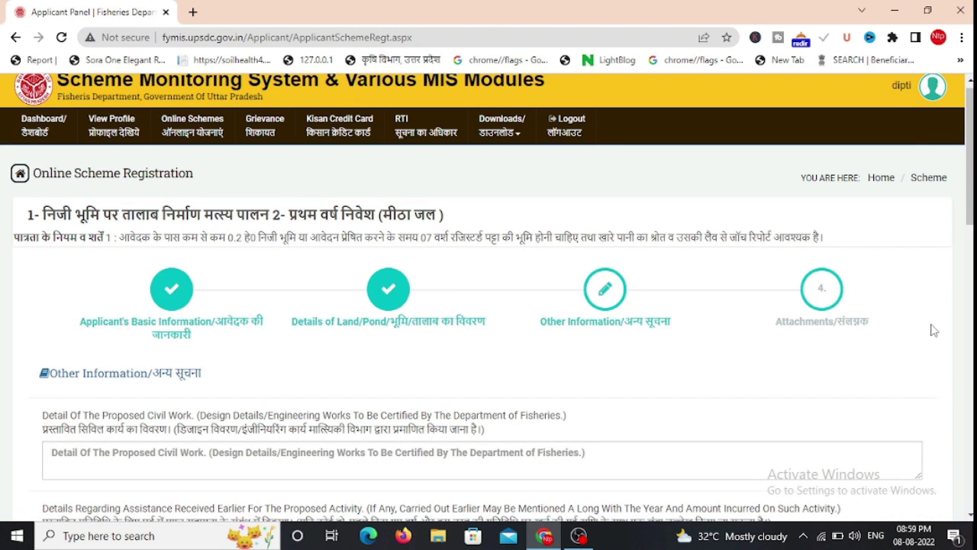
Fill the payment default, experience/training and source-of-labour fields, then proceed to Attachments
scroll(970, 153, down, 4)
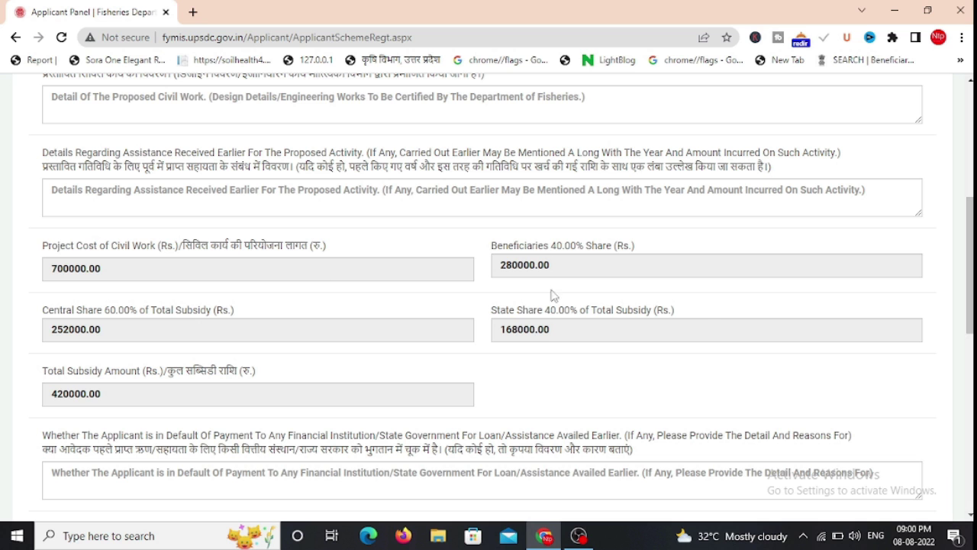
drag(970, 266, 969, 345)
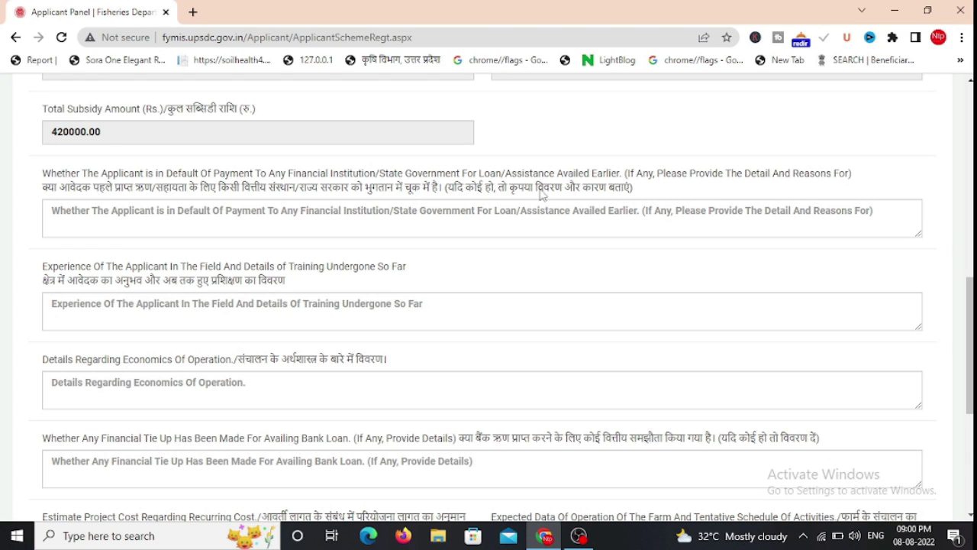
click(312, 210)
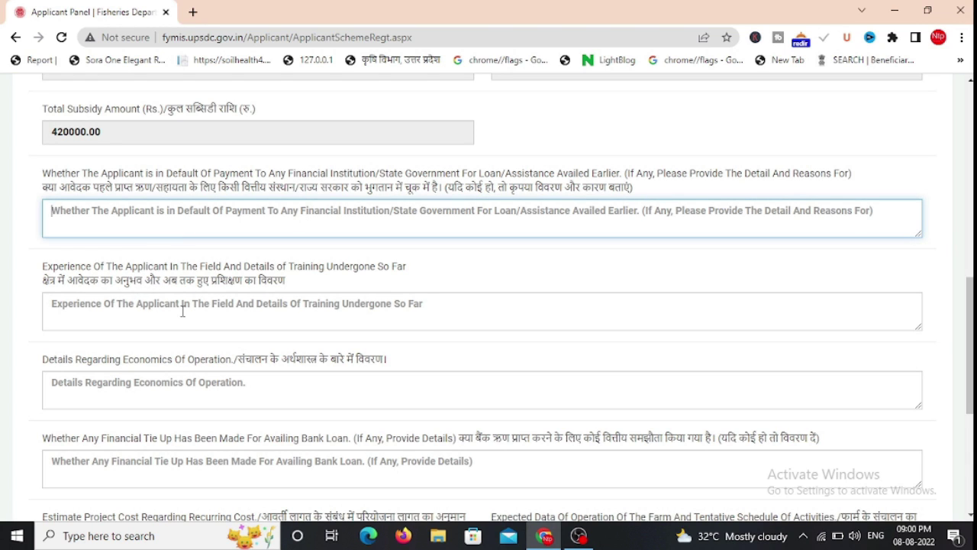
click(182, 310)
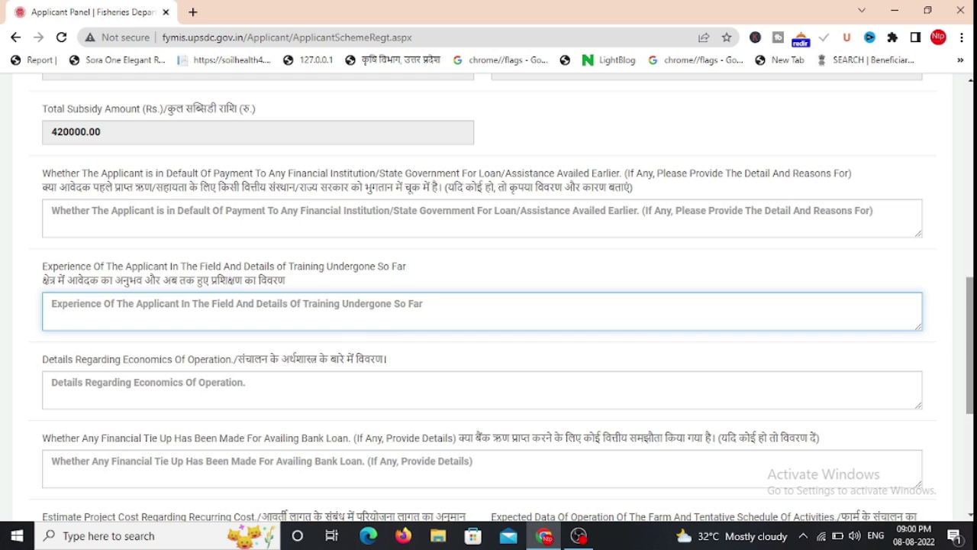
scroll(445, 305, down, 3)
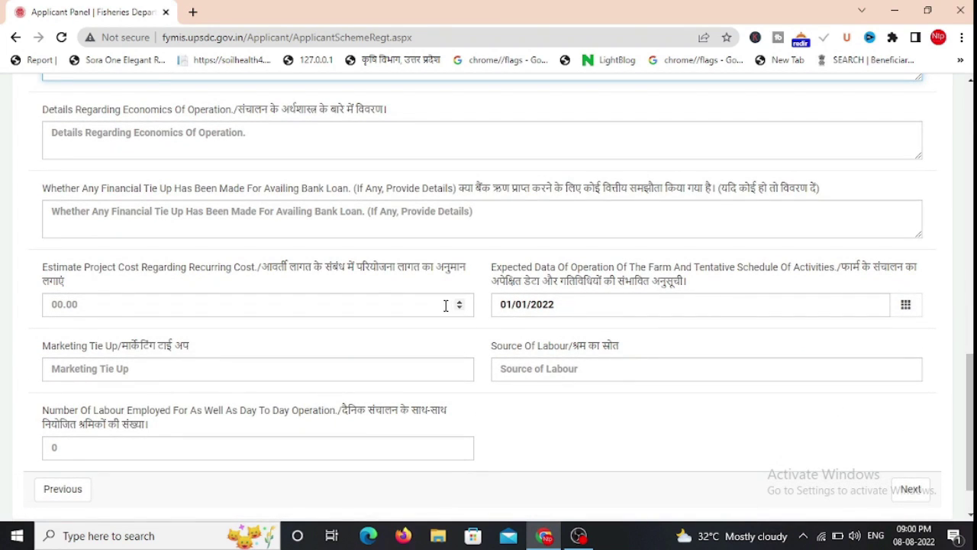
click(512, 371)
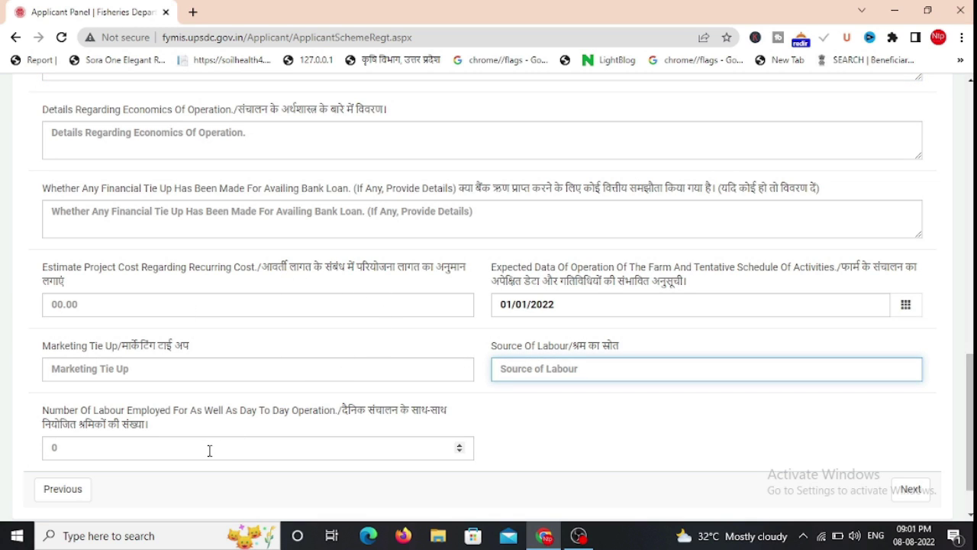
scroll(210, 451, down, 1)
click(910, 430)
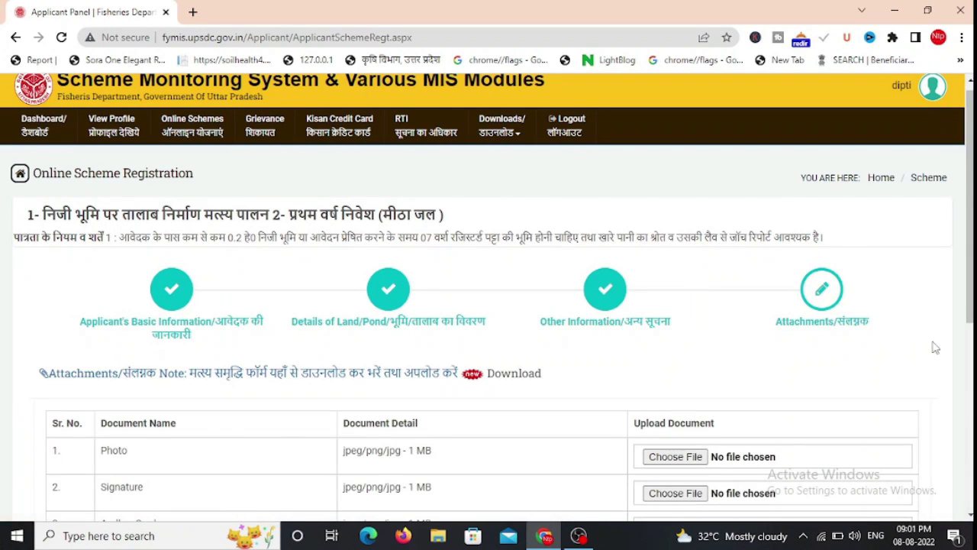
Look over the eight required attachments down to Finish, then return to Other Information
drag(971, 261, 970, 407)
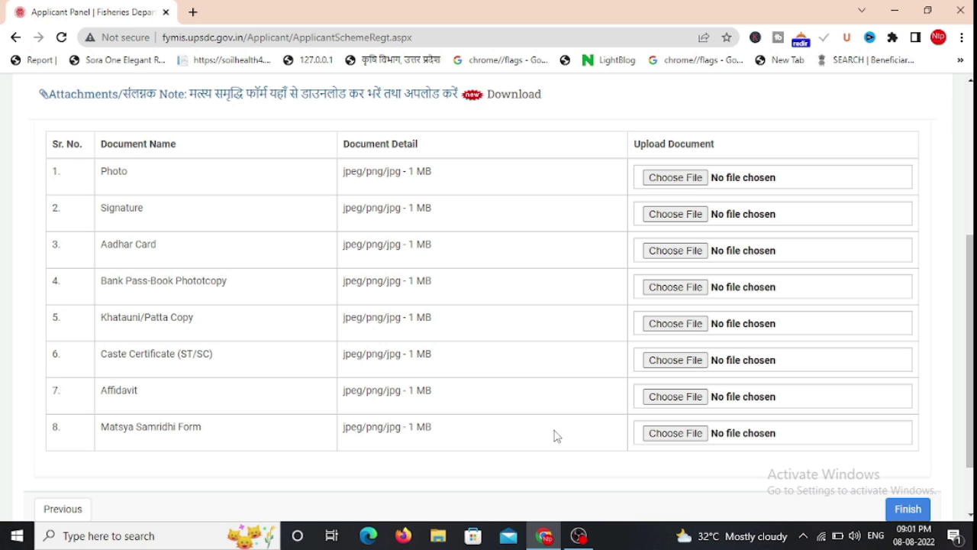
drag(968, 341, 968, 253)
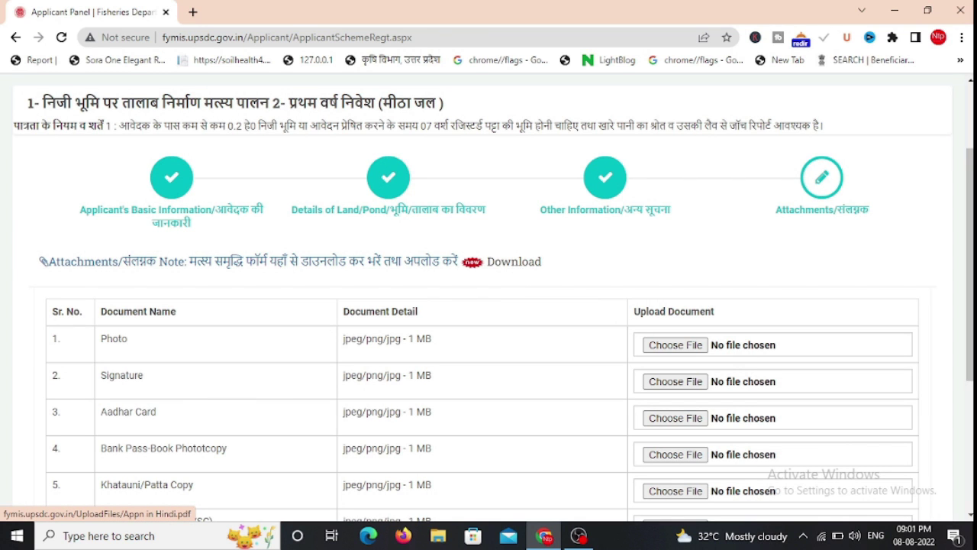
drag(970, 252, 970, 402)
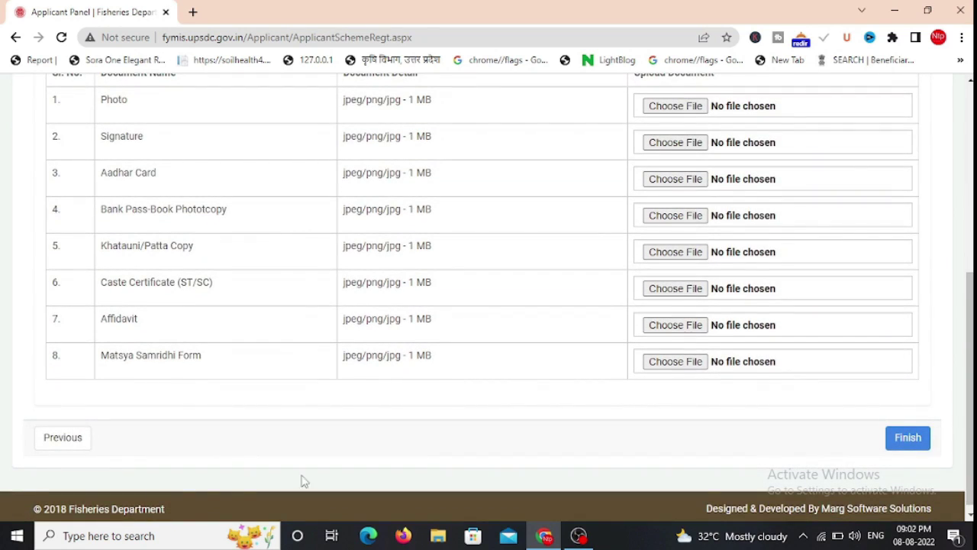
click(63, 438)
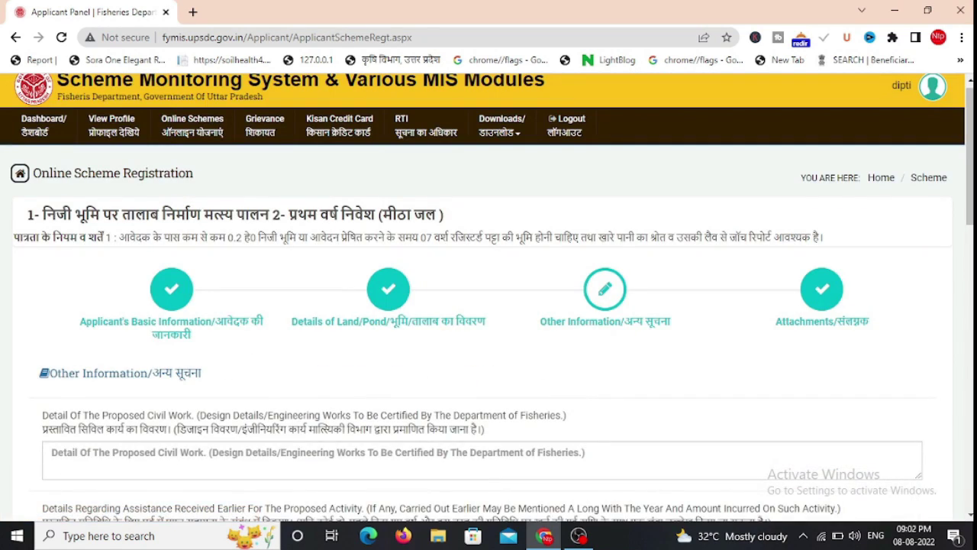
Return to the land and pond details step and change Pond/Project Area to 2 hectares
drag(970, 152, 970, 444)
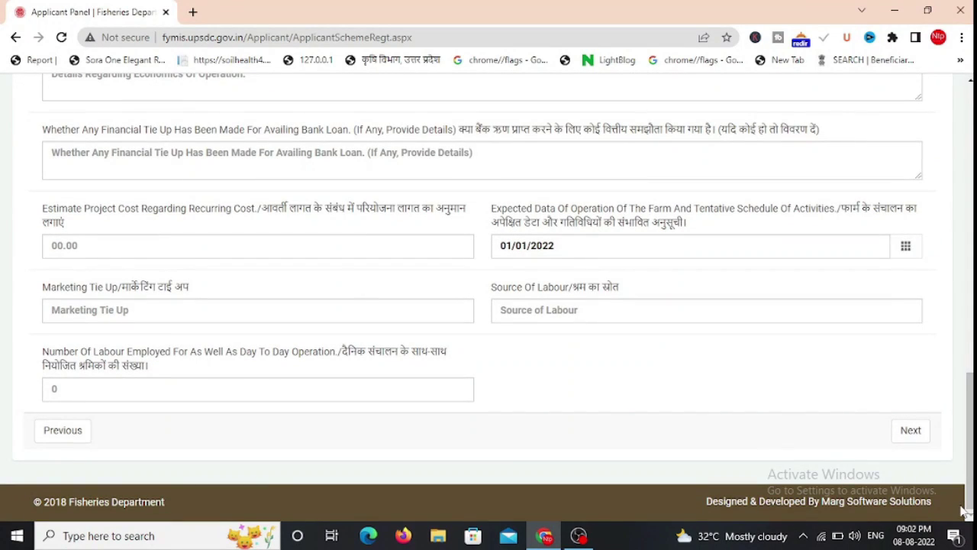
click(81, 438)
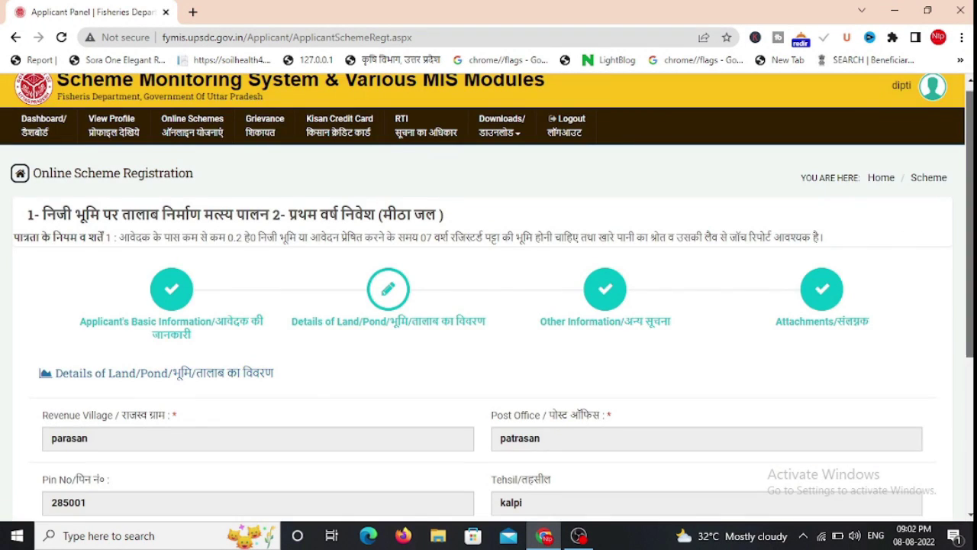
drag(968, 340, 968, 488)
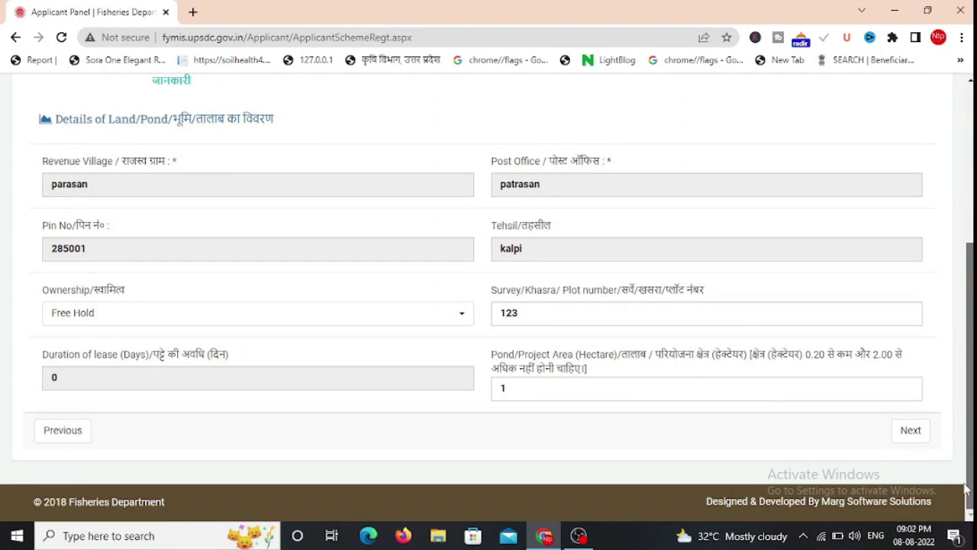
click(521, 386)
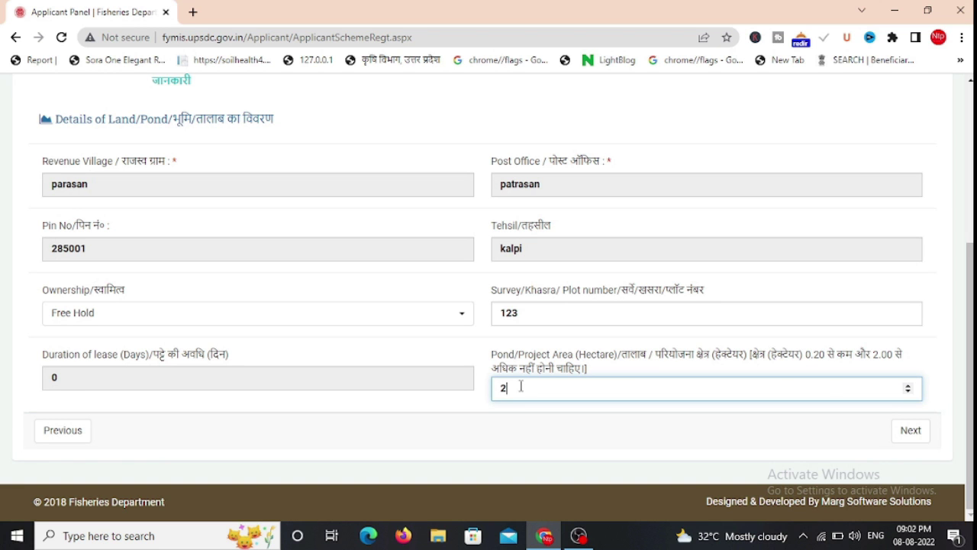
Check the recalculated 840000.00 total subsidy, then go back to the land and pond details step
click(910, 430)
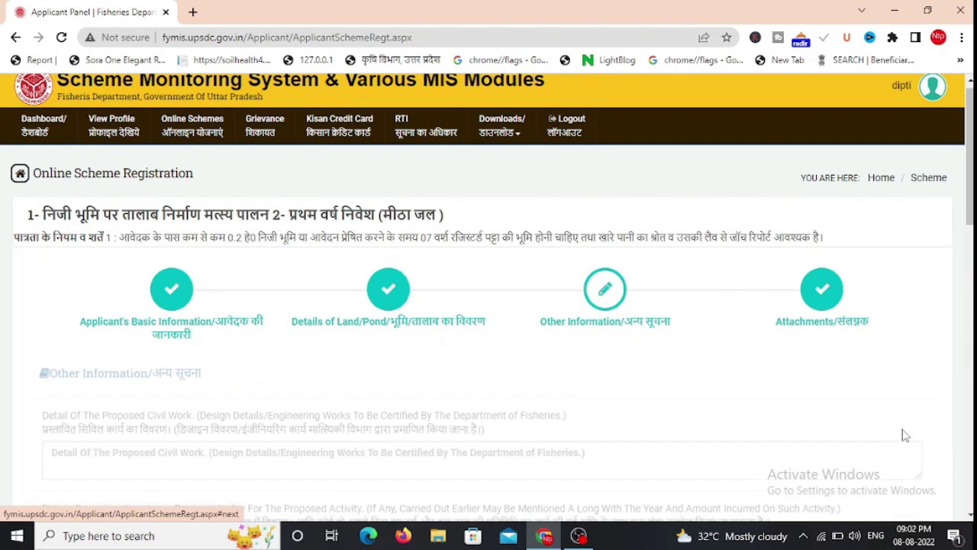
scroll(911, 430, down, 4)
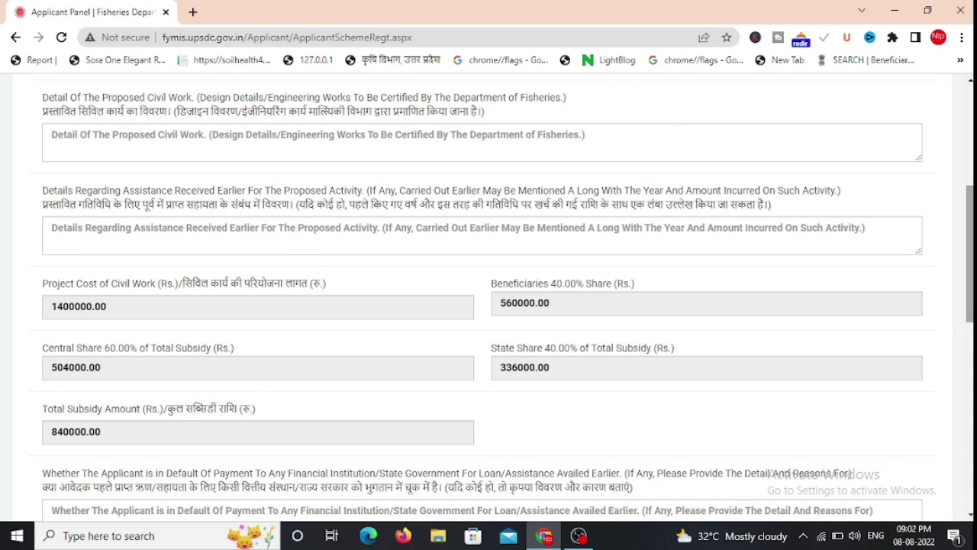
scroll(970, 313, down, 5)
scroll(970, 328, down, 3)
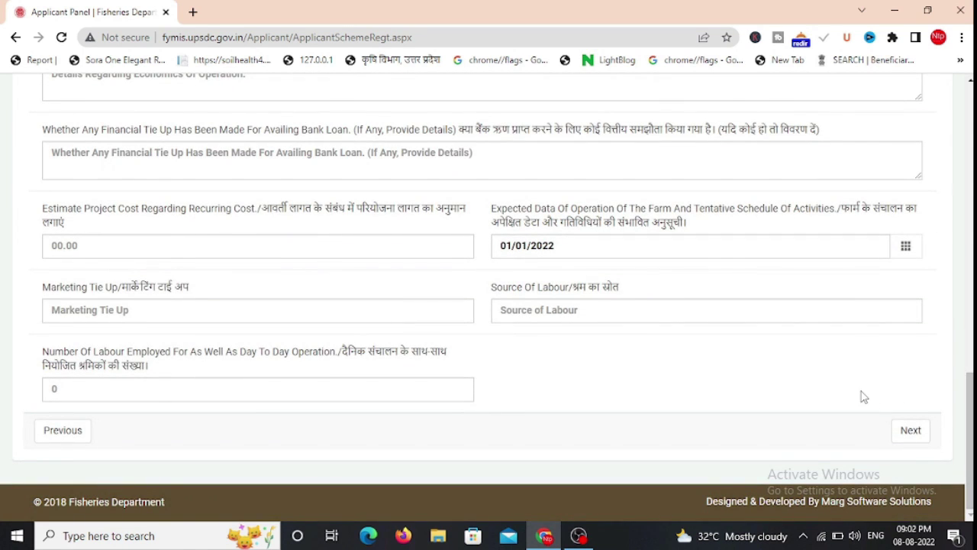
click(64, 430)
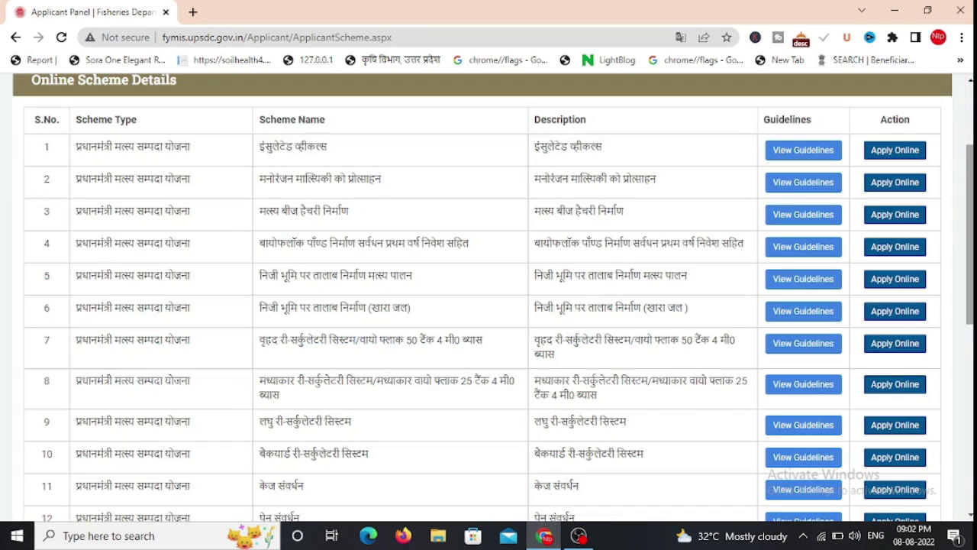
drag(970, 235, 970, 294)
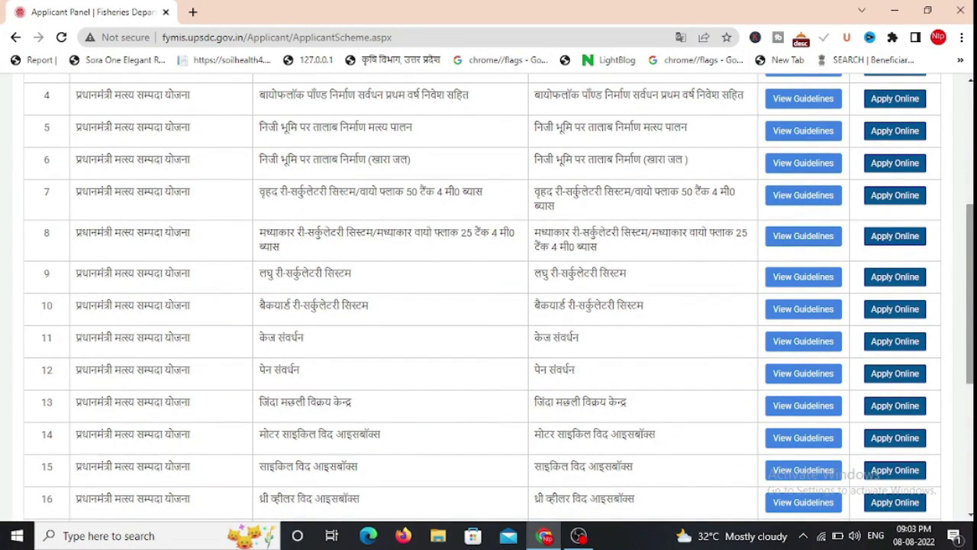
Apply online for the three-wheeler with icebox scheme and set No of Project to 1
scroll(503, 416, down, 3)
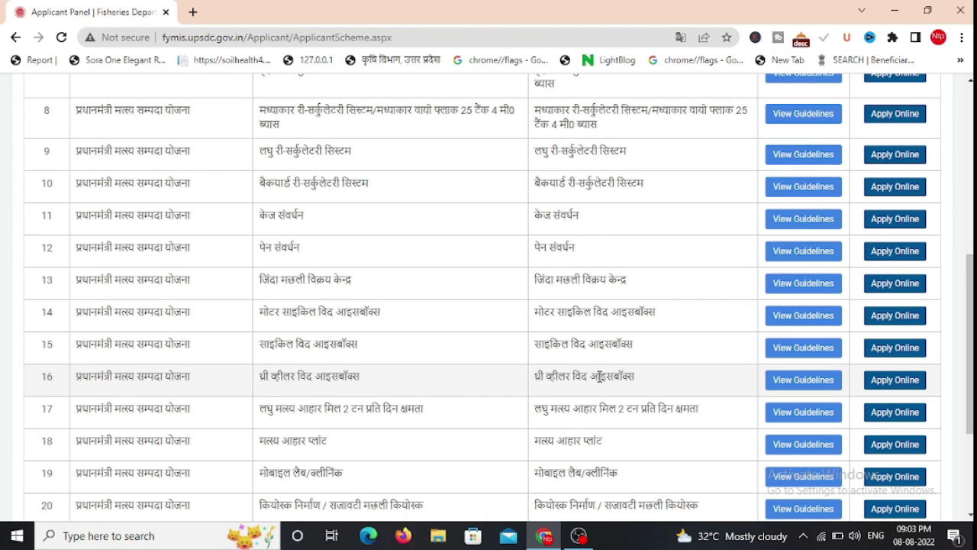
click(910, 380)
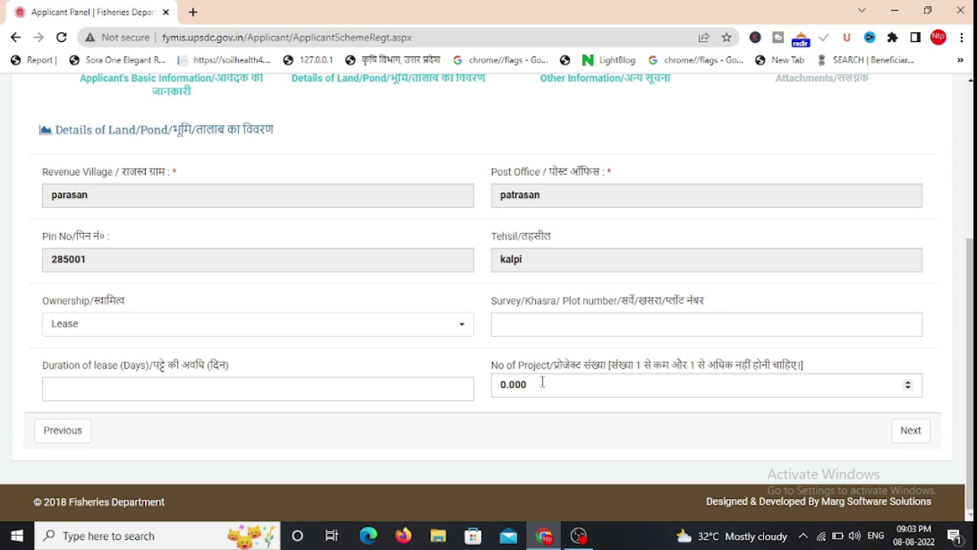
click(527, 388)
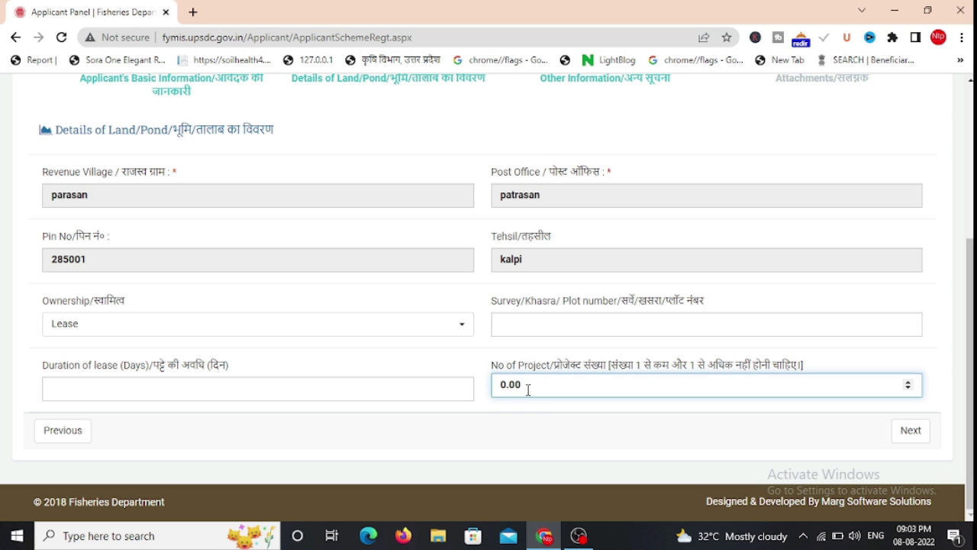
key(BackSpace)
key(BackSpace)
key(BackSpace)
key(BackSpace)
text(1)
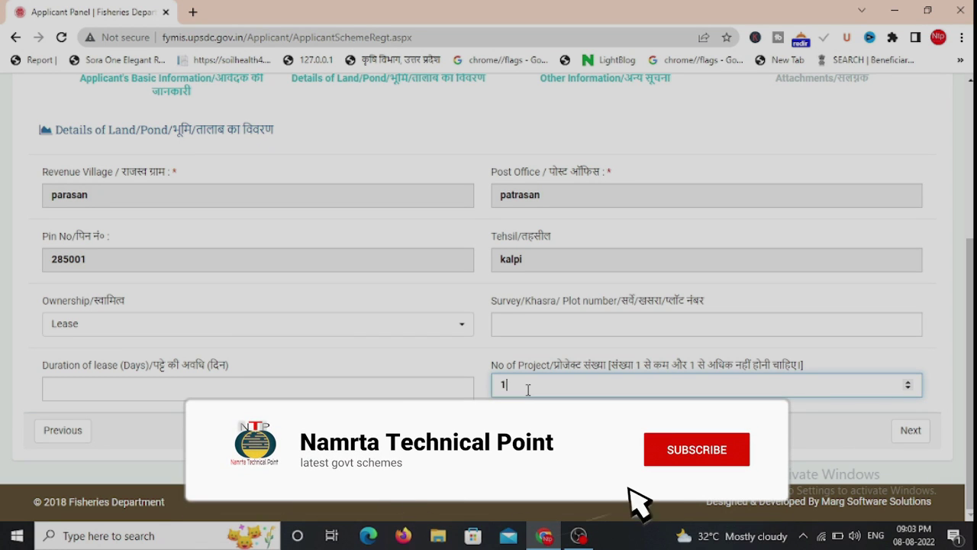
Advance to Other Information and review the 300000.00 cost and 180000.00 total subsidy
click(912, 430)
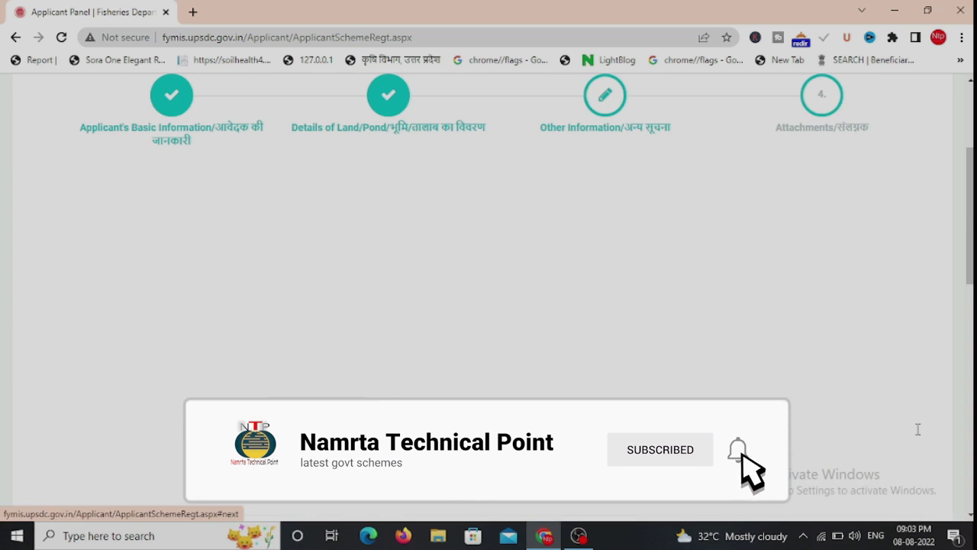
scroll(120, 216, down, 4)
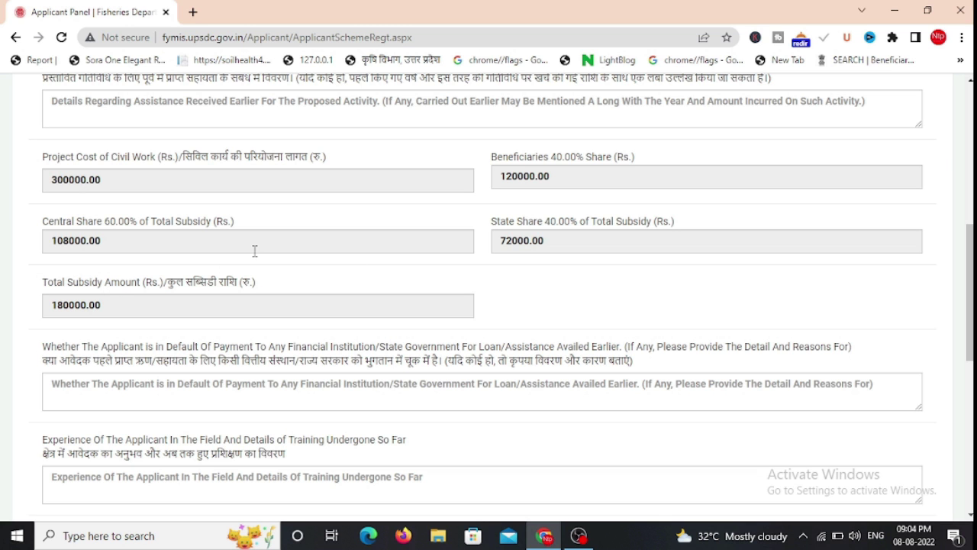
scroll(190, 263, down, 5)
scroll(190, 263, up, 10)
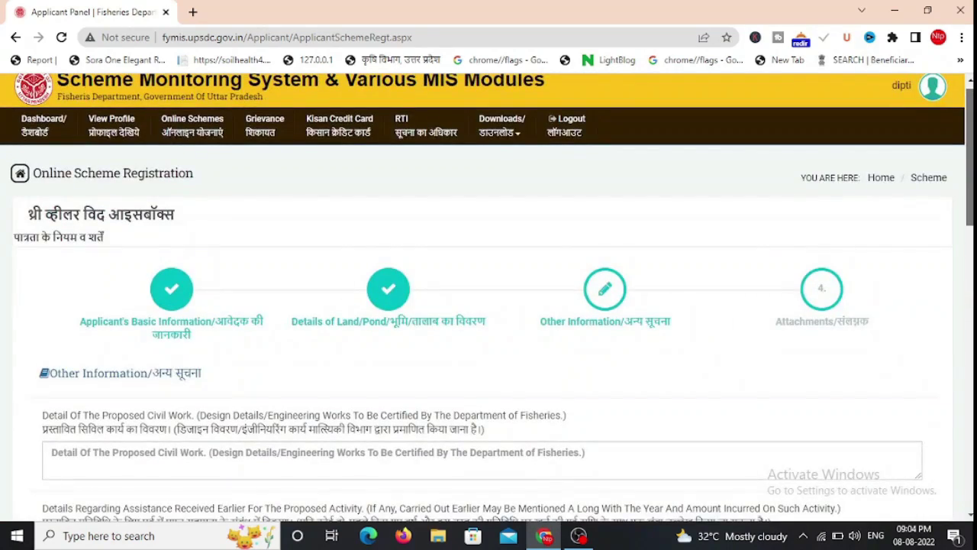
Open the Affidavit/शपथ पत्र download, shapath_patr.pdf, from the Downloads menu in a new tab
scroll(489, 305, down, 10)
scroll(488, 305, up, 10)
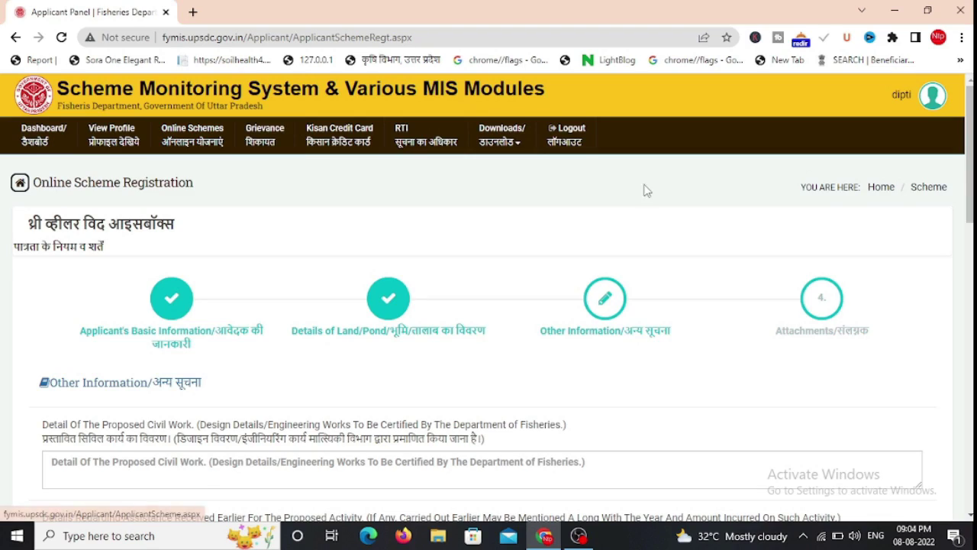
scroll(488, 306, down, 10)
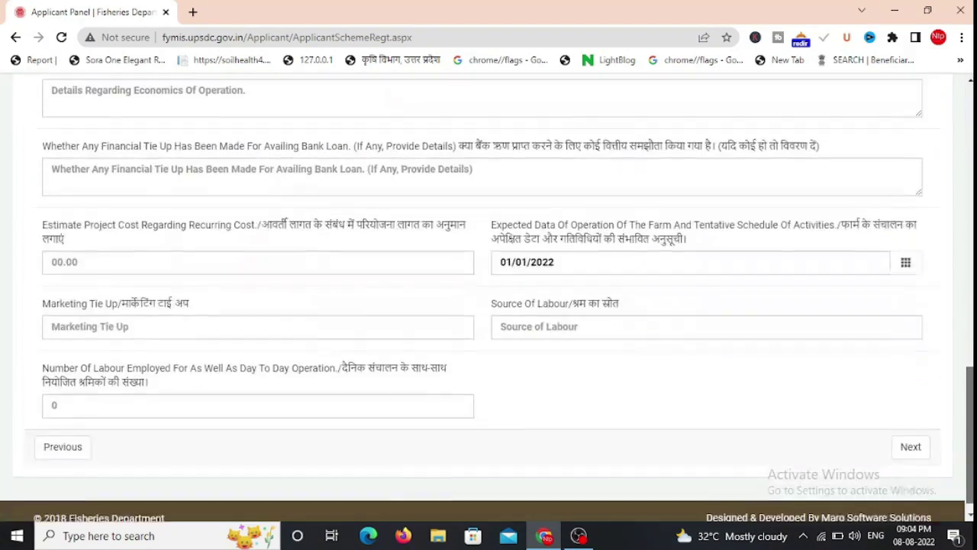
drag(971, 394, 971, 97)
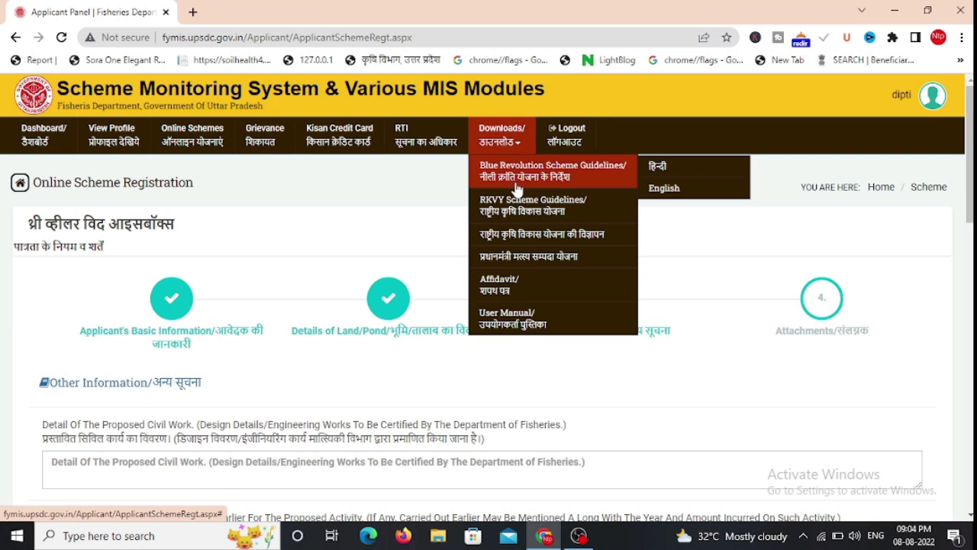
mouse_move(530, 179)
click(499, 284)
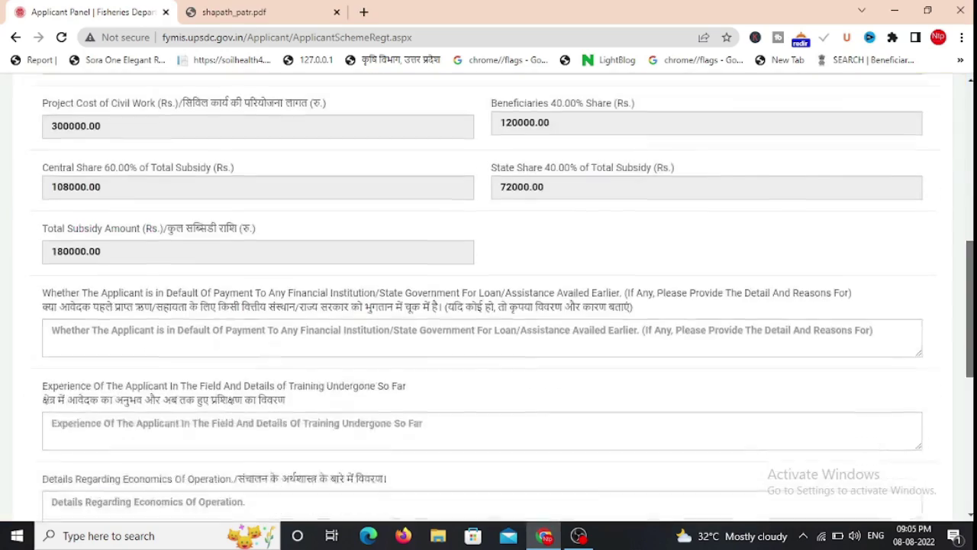